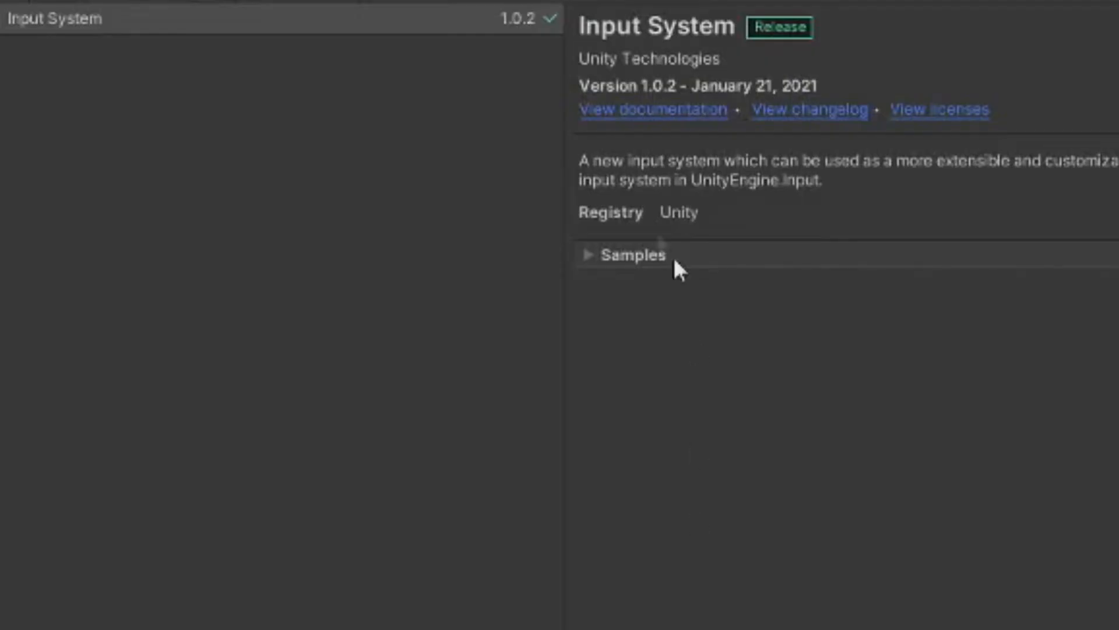
Step: Confirm the Input System 1.0.2 package from Unity Technologies is installed
left_click_drag(580, 30, 734, 30)
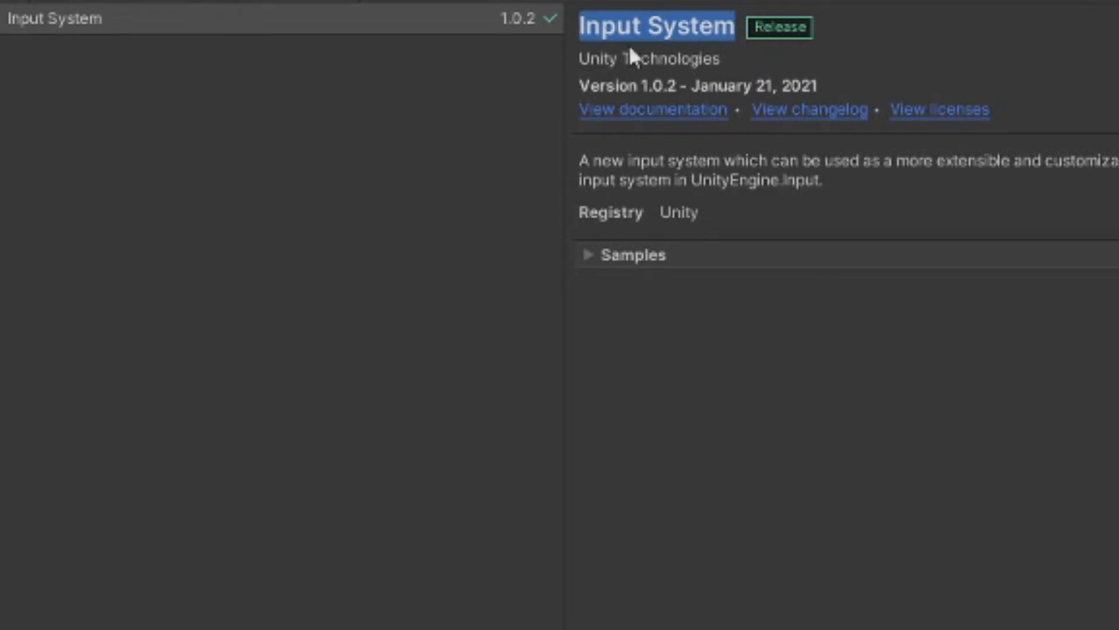
left_click_drag(579, 58, 721, 58)
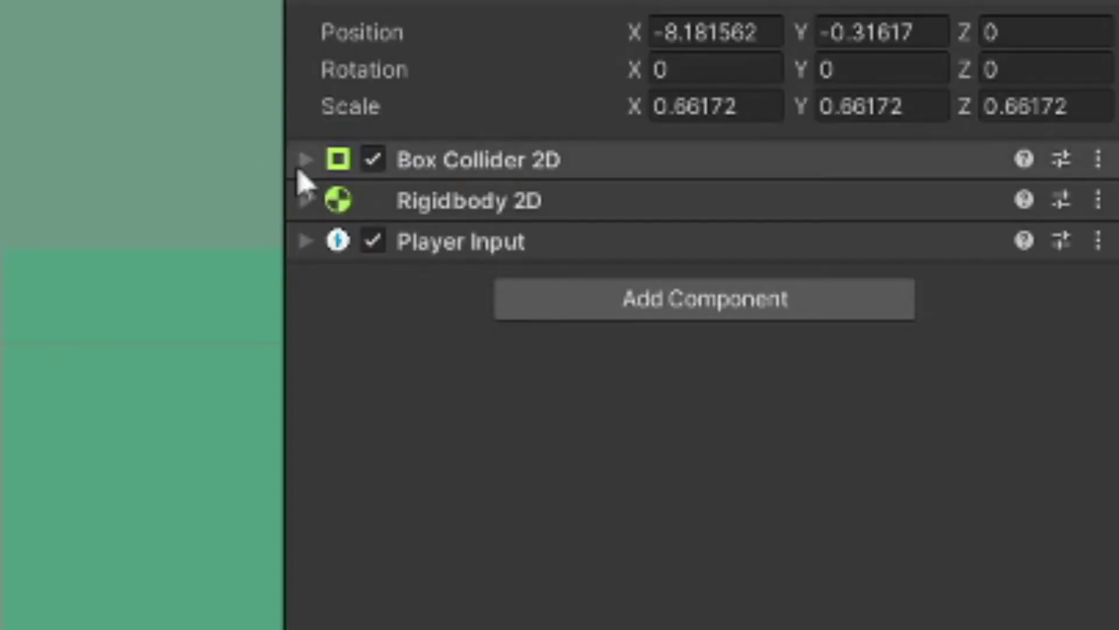
Step: Expand L_Player's Box Collider 2D, Rigidbody 2D and Player Input, then add an empty child named GroundCheck
left_click(300, 164)
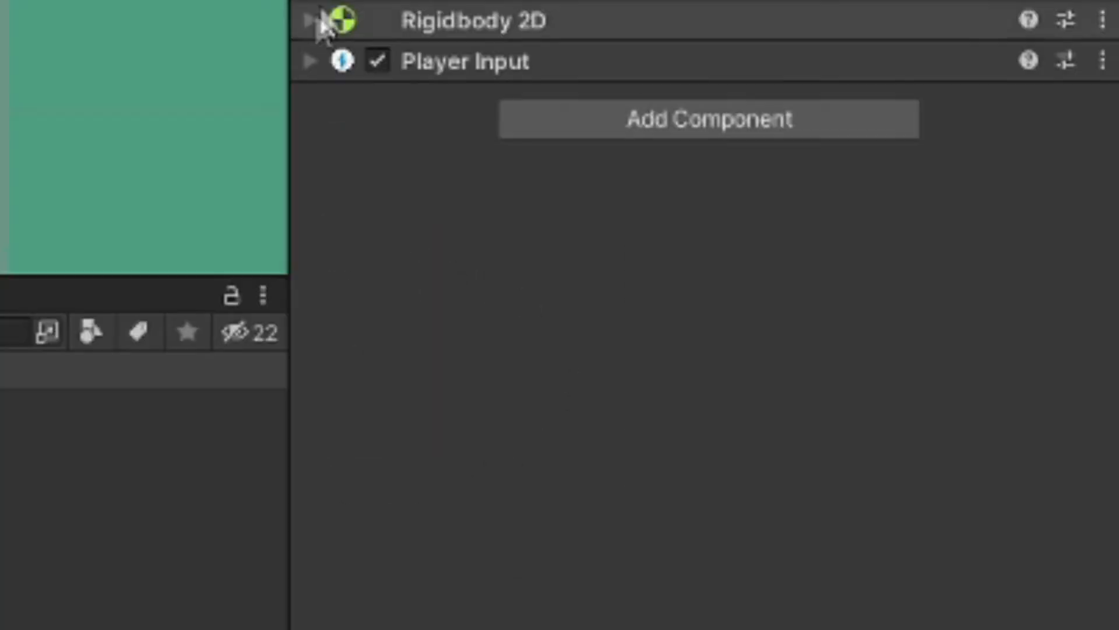
left_click(321, 20)
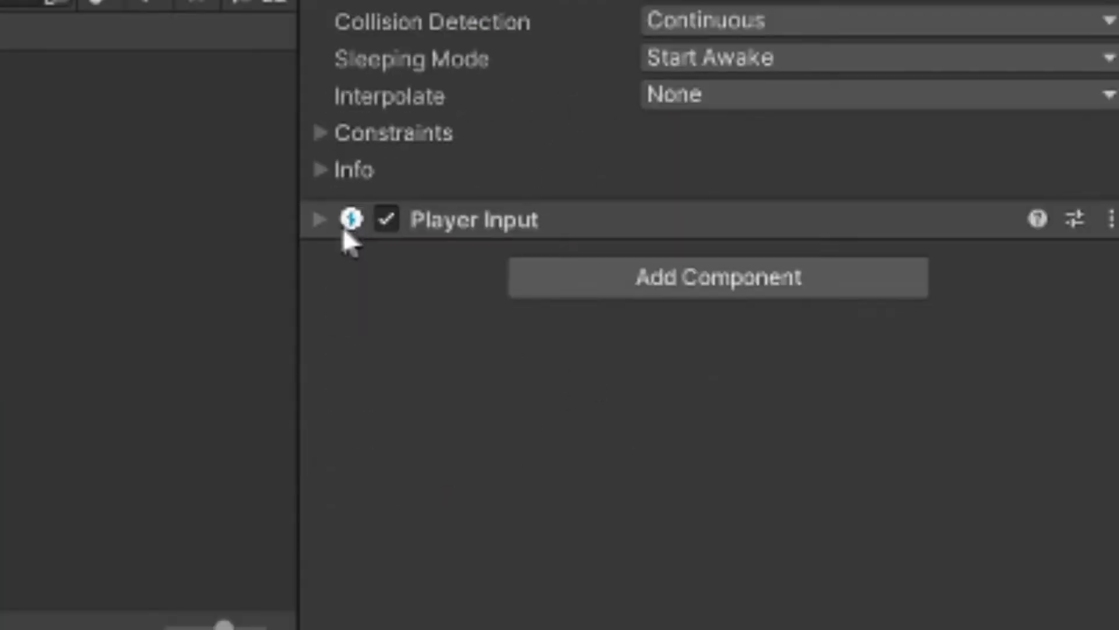
left_click(344, 229)
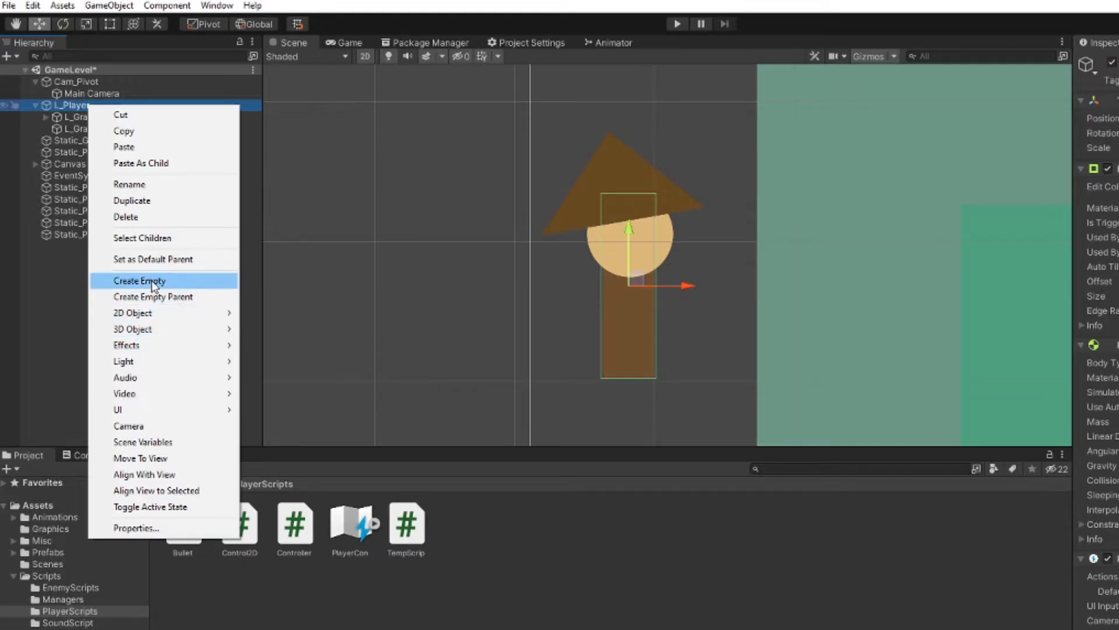
left_click(151, 281)
type("GroundCheck")
key("Return")
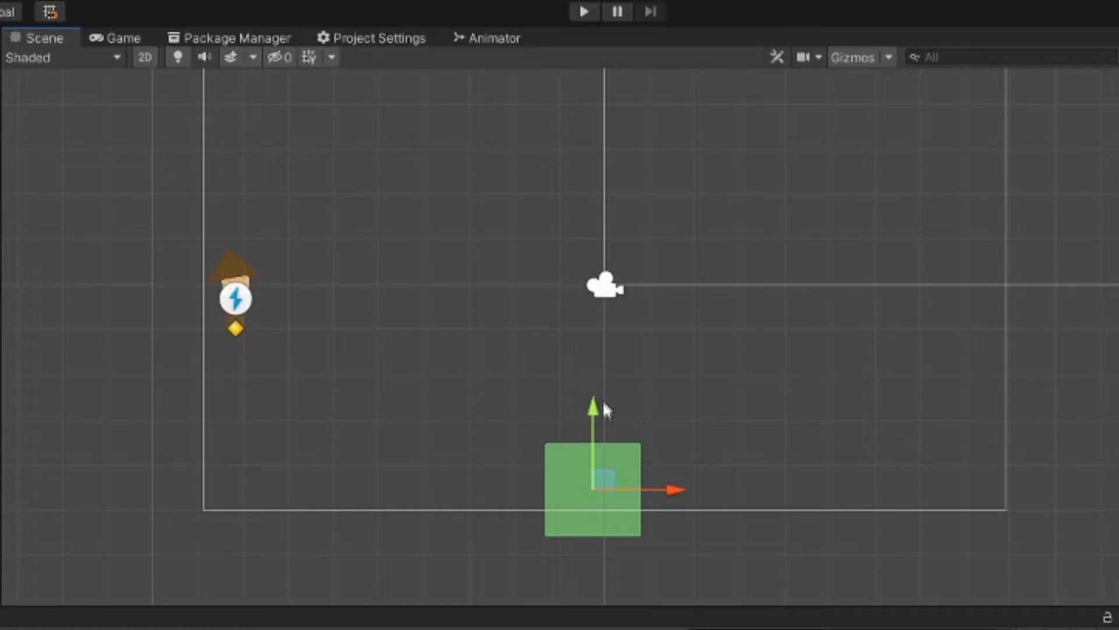
Step: Nudge the green square up-left and define user layer 3 as Ground
left_click_drag(611, 481, 600, 455)
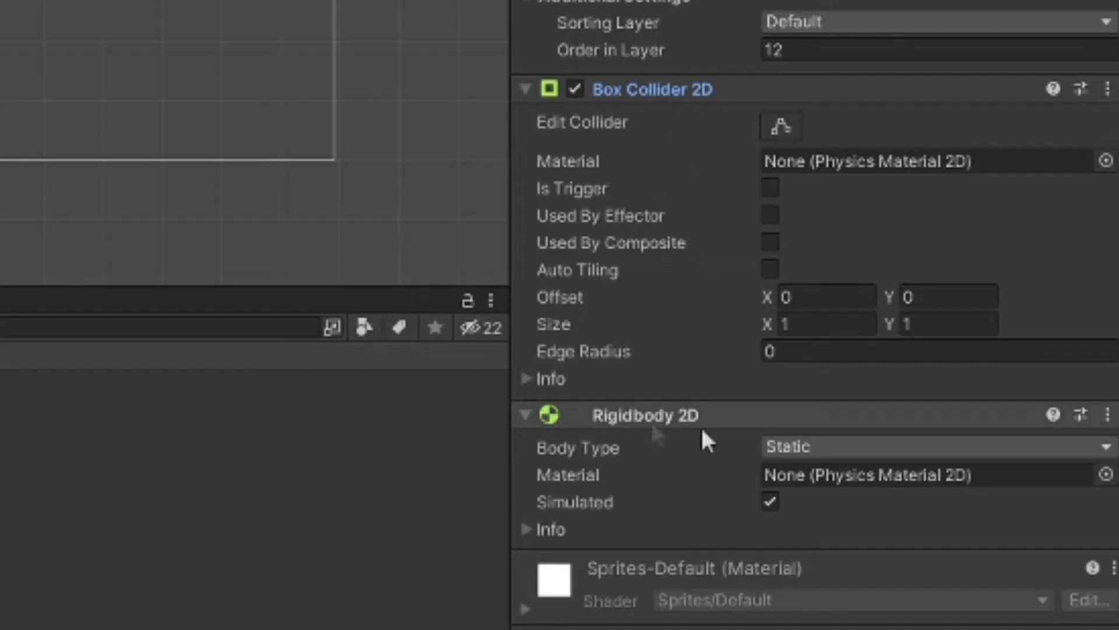
left_click(837, 447)
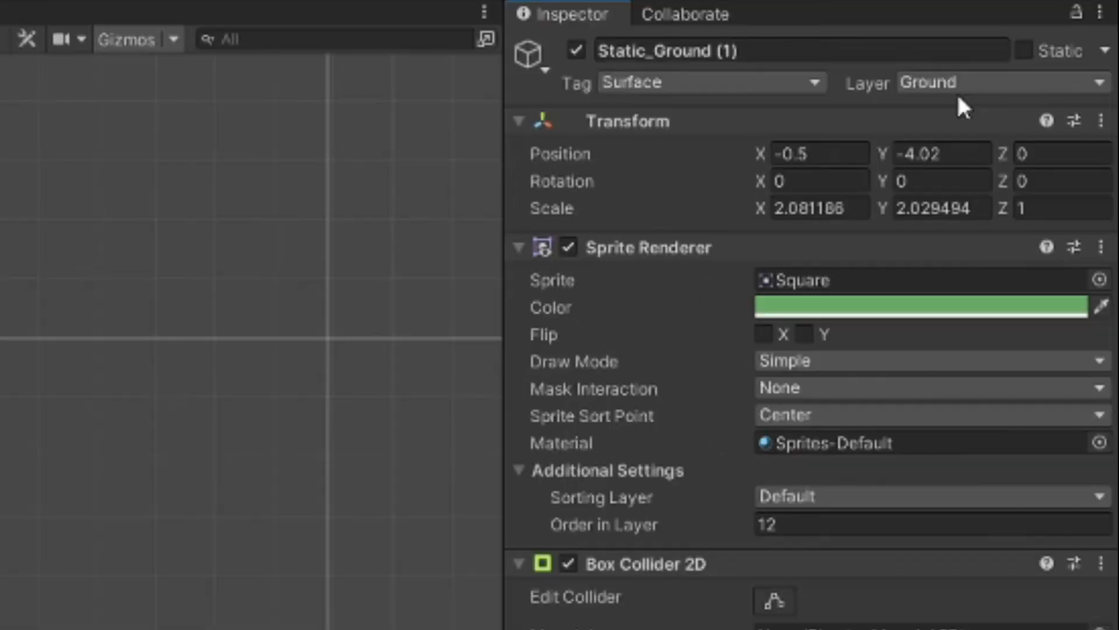
left_click(959, 89)
left_click(966, 302)
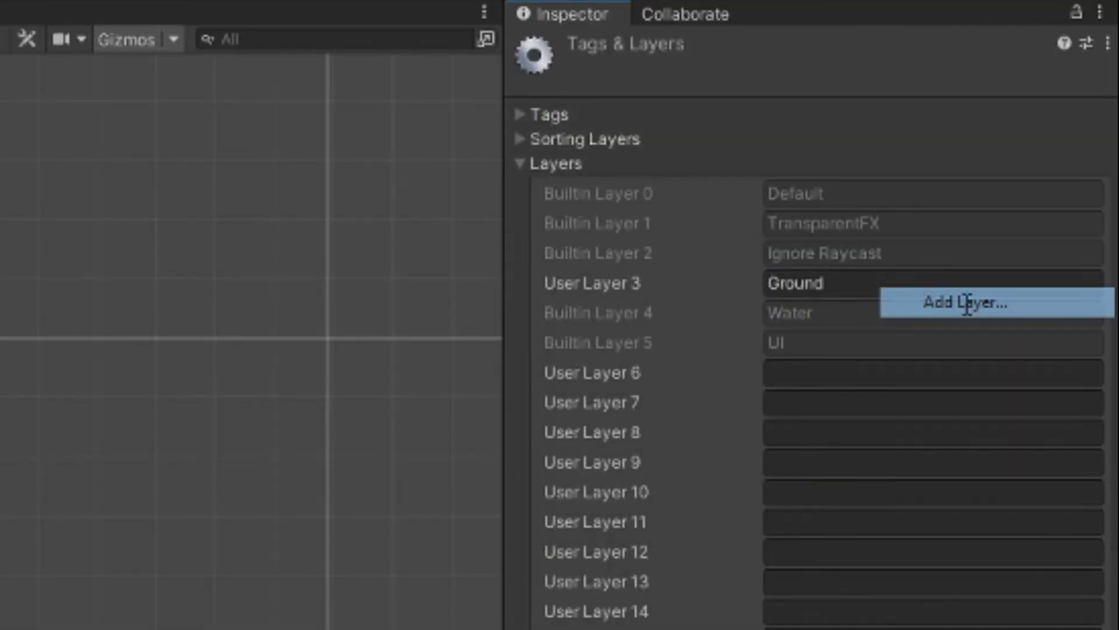
left_click(840, 284)
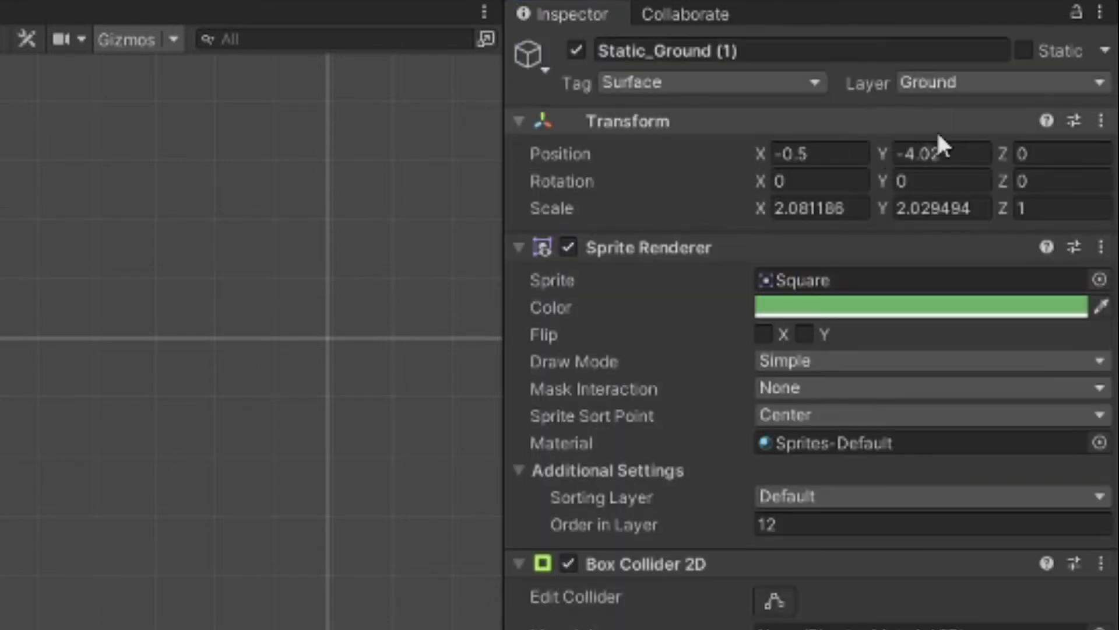
Step: Assign Static_Ground to Layer 3: Ground
left_click(960, 80)
left_click(963, 201)
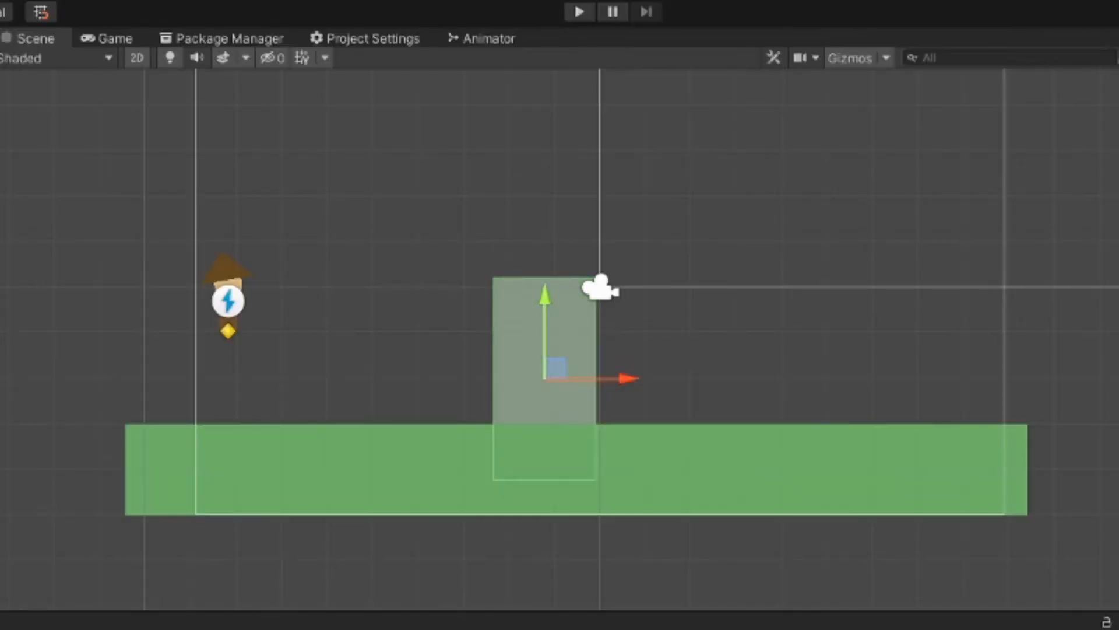
Step: Scale up the translucent box over the ground and search 'plat' for a component to add
key("r")
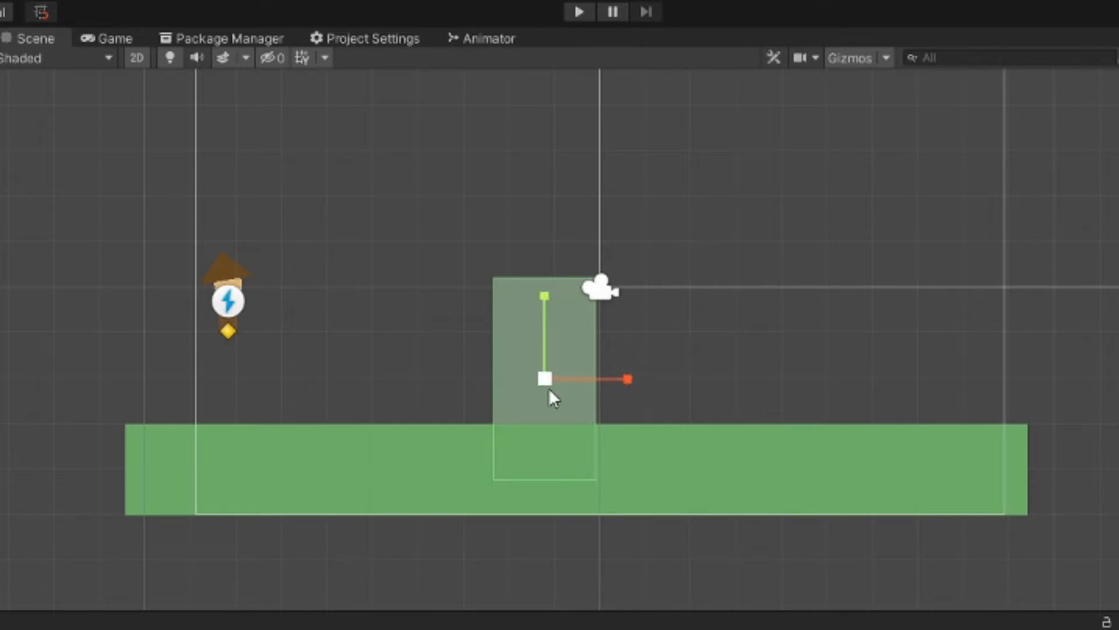
left_click_drag(549, 383, 604, 361)
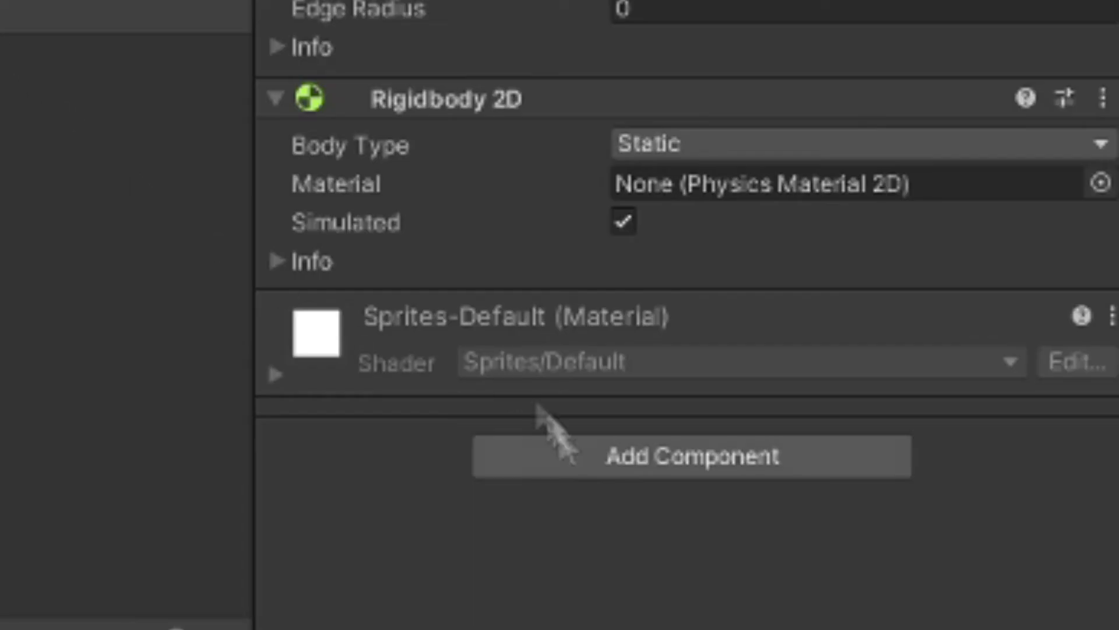
left_click(690, 455)
type("plat")
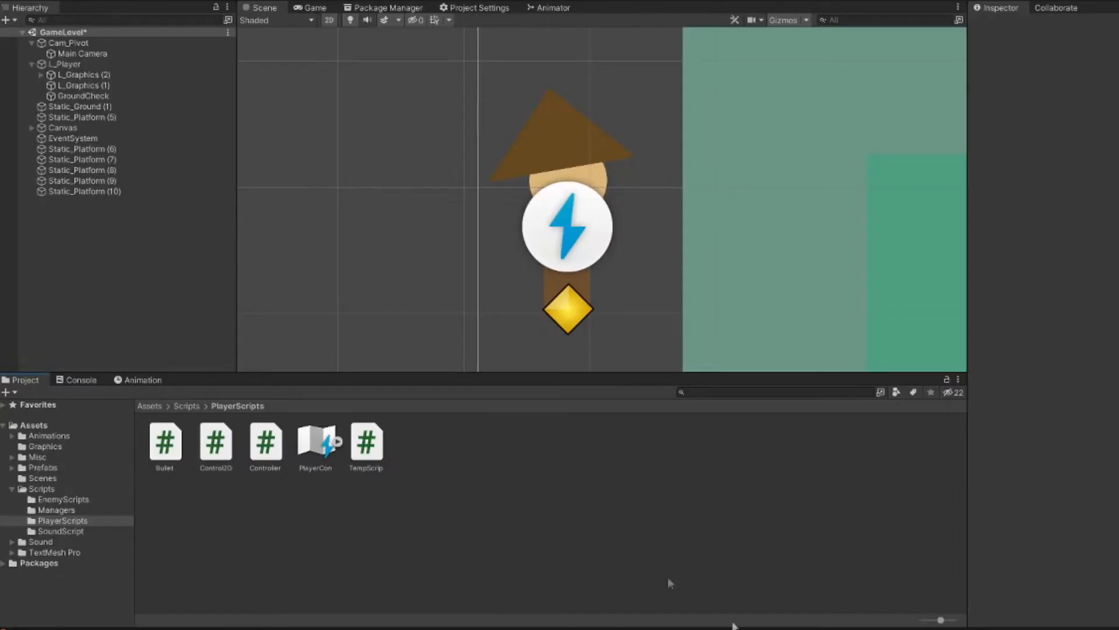
Step: Create an Input Actions asset named CoolControls in PlayerScripts and open its editor
right_click(517, 472)
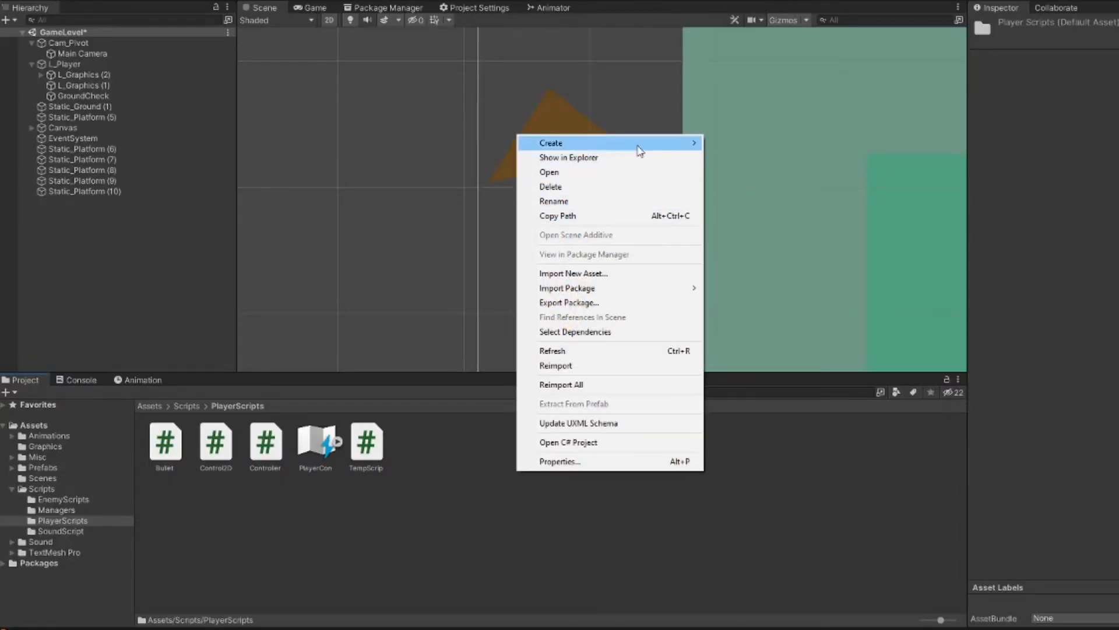
mouse_move(609, 143)
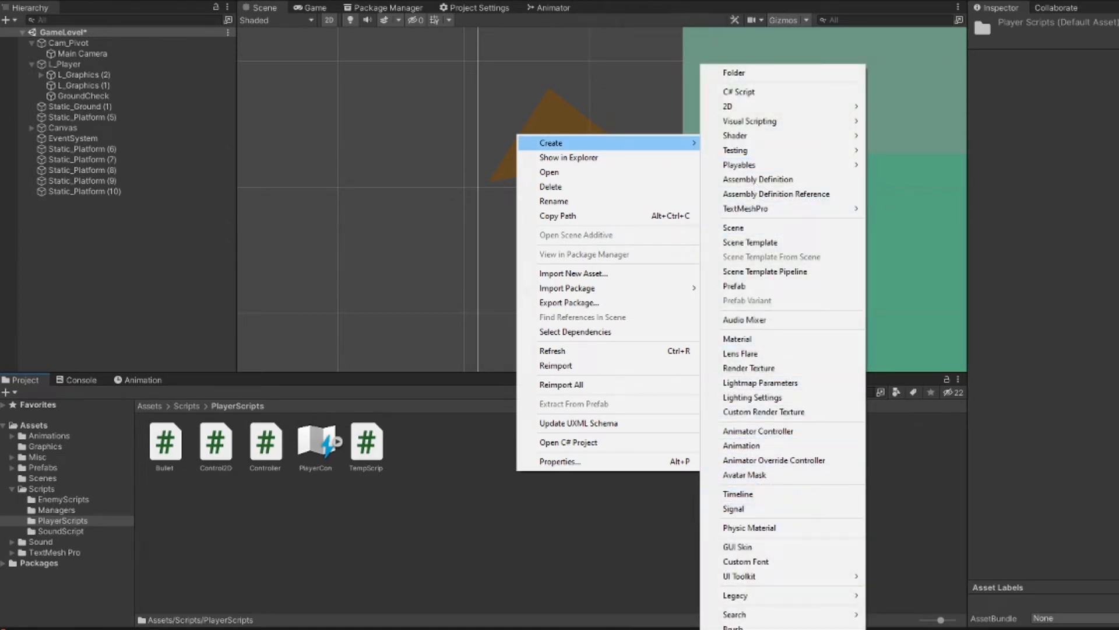
left_click(681, 623)
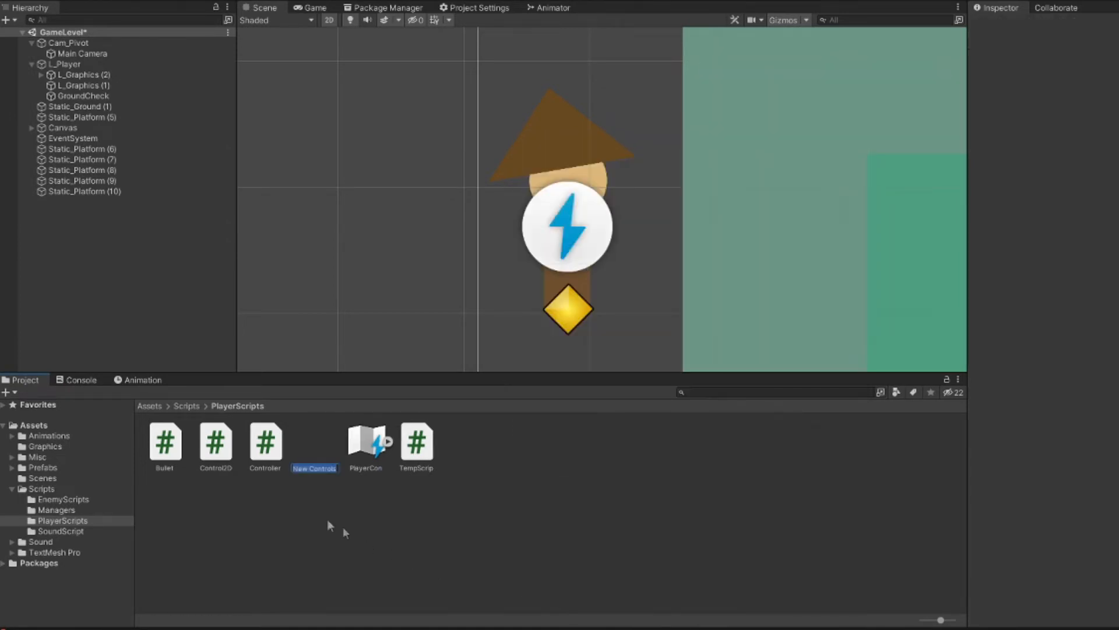
type("CoolControls")
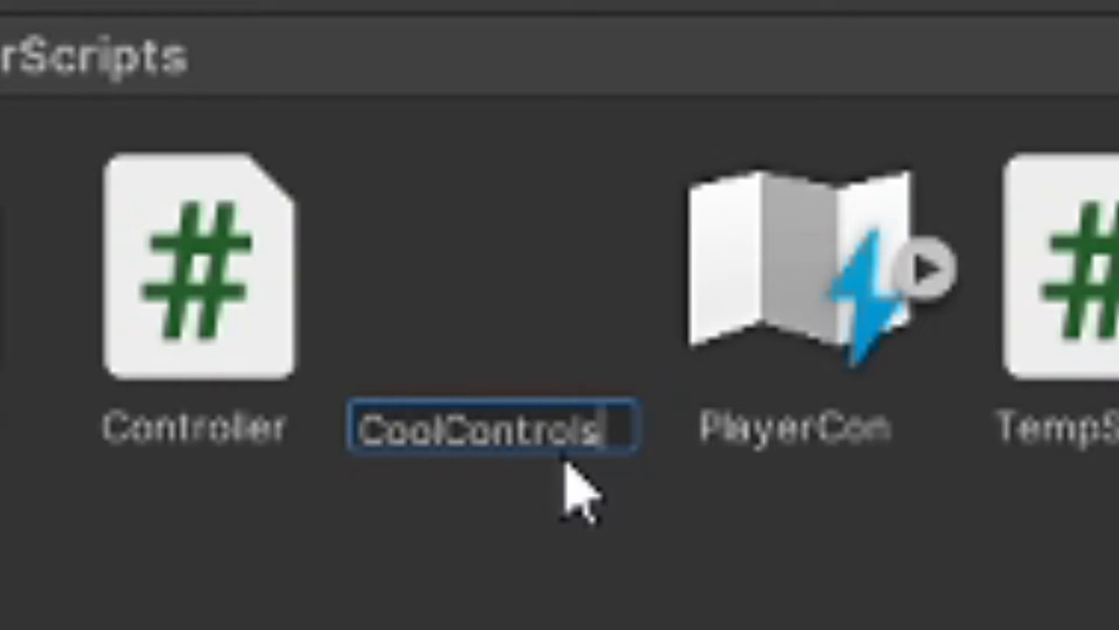
key("Return")
double_click(467, 270)
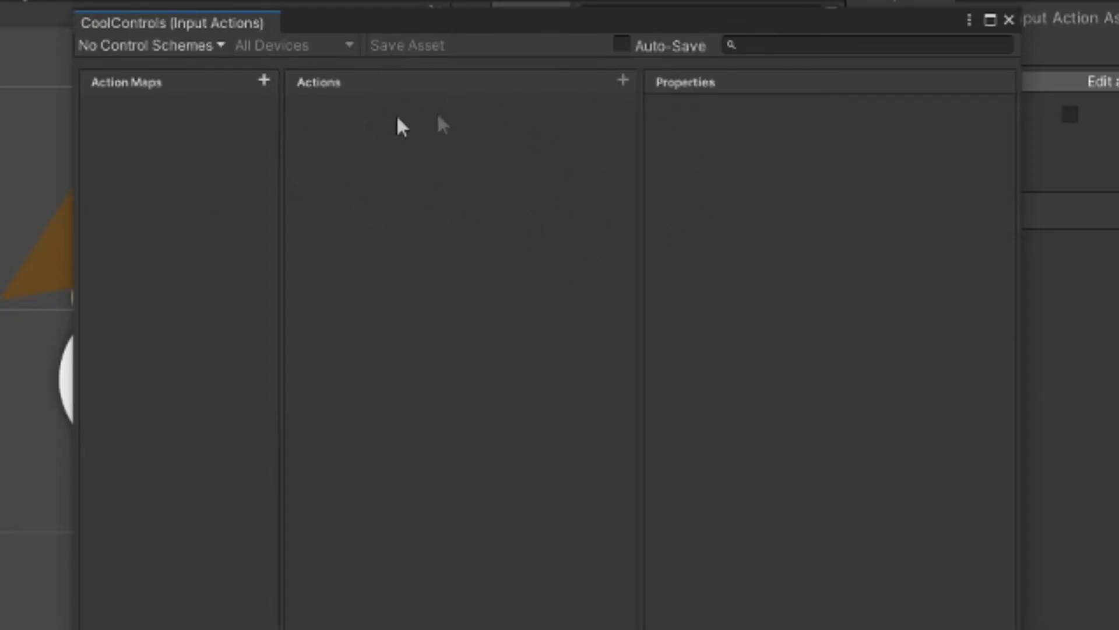
Step: Add a Controls action map and rename its New action to Horizontal
left_click(264, 80)
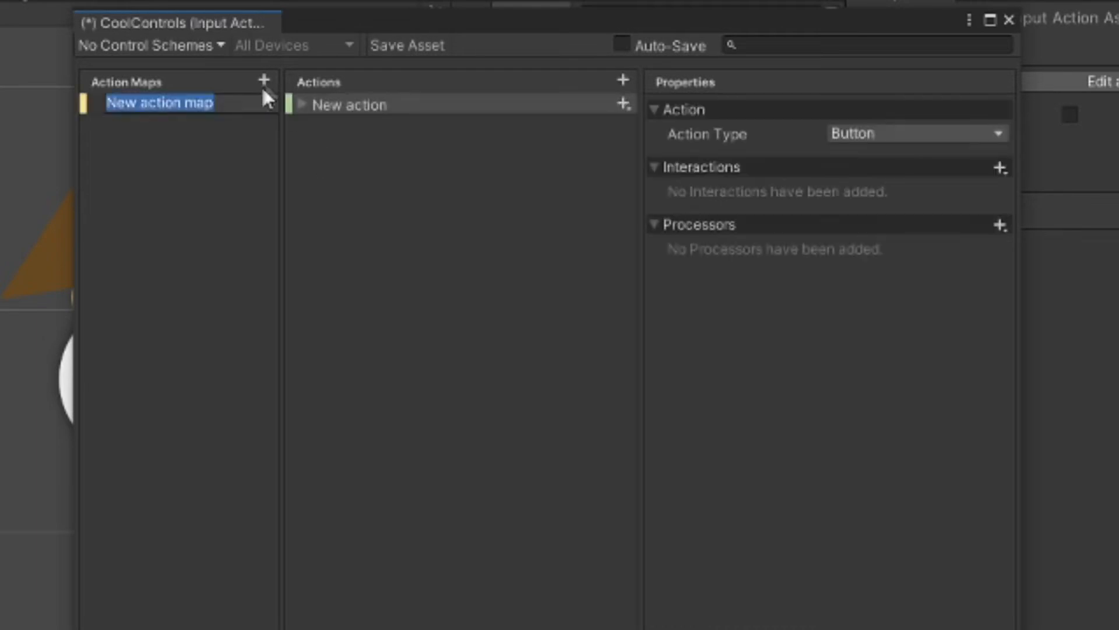
type("Controls")
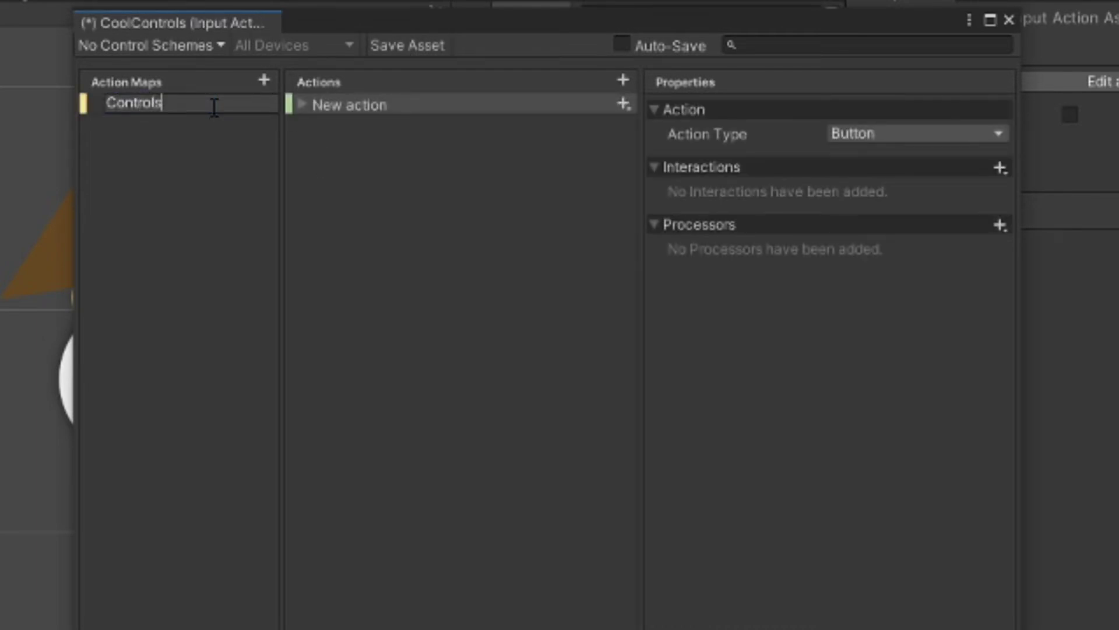
key("Return")
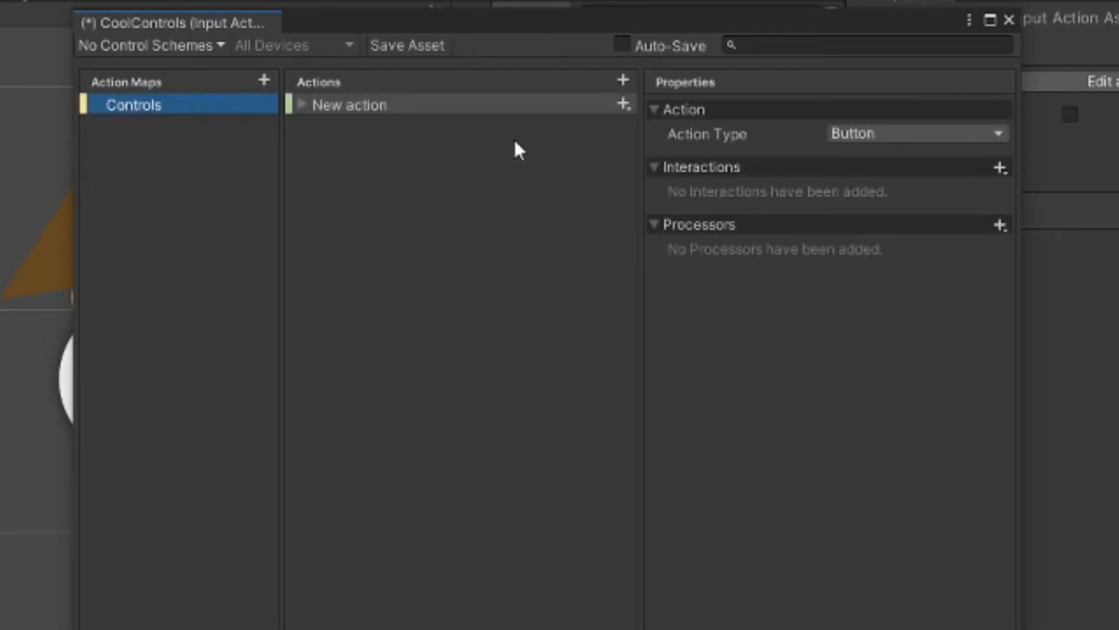
left_click(449, 110)
right_click(443, 109)
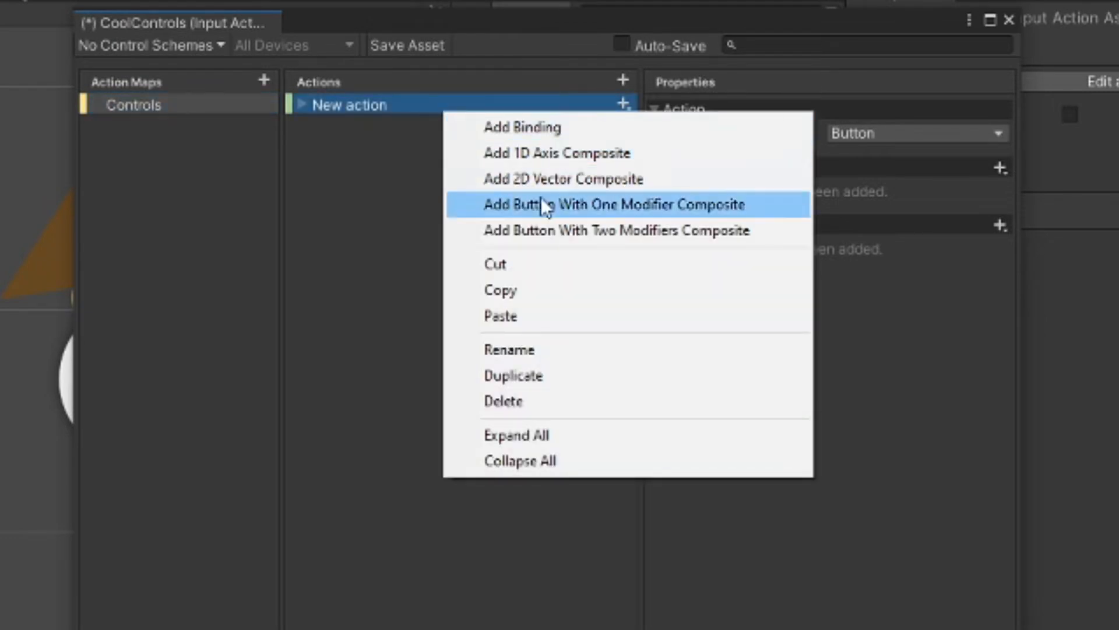
left_click(492, 349)
type("Horizontal")
key("Return")
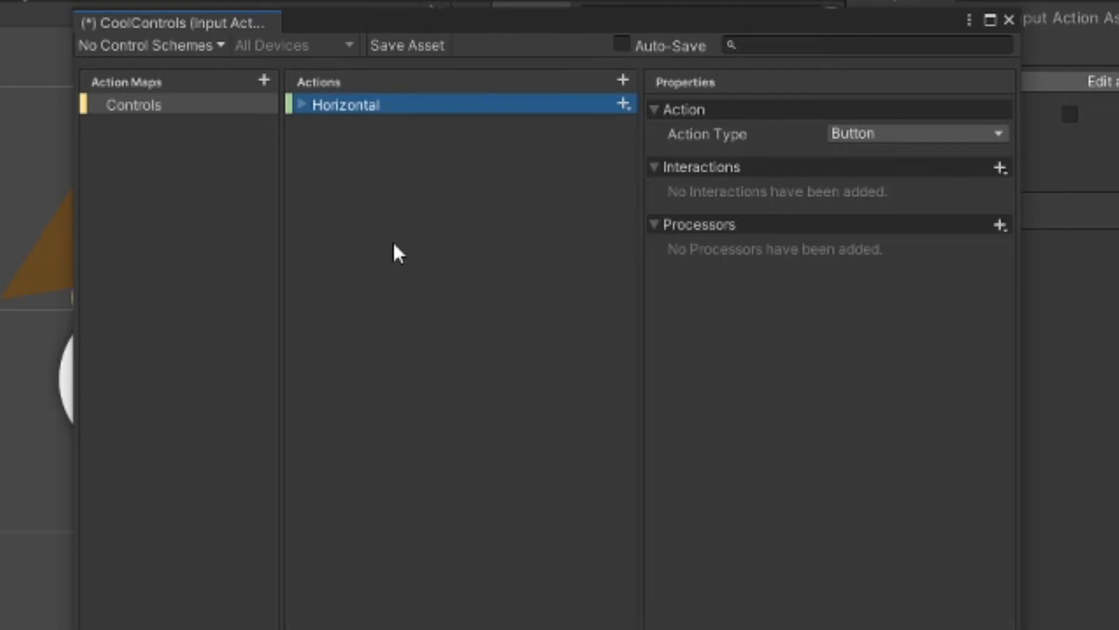
Step: Set Horizontal to Action Type Value with Control Type Axis
left_click(700, 191)
left_click(726, 247)
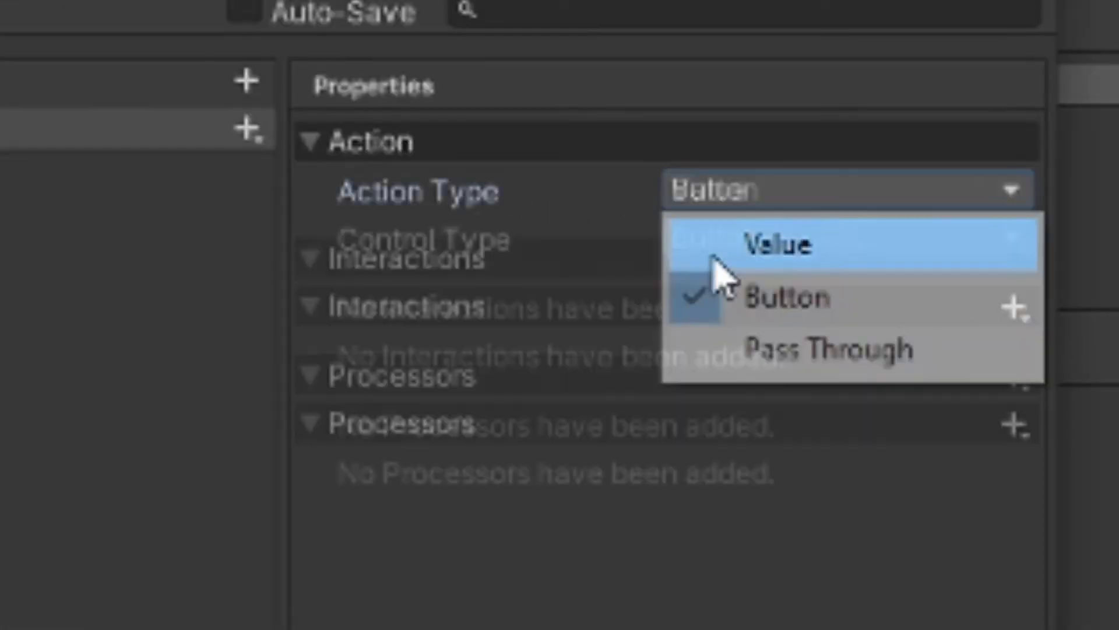
left_click(762, 398)
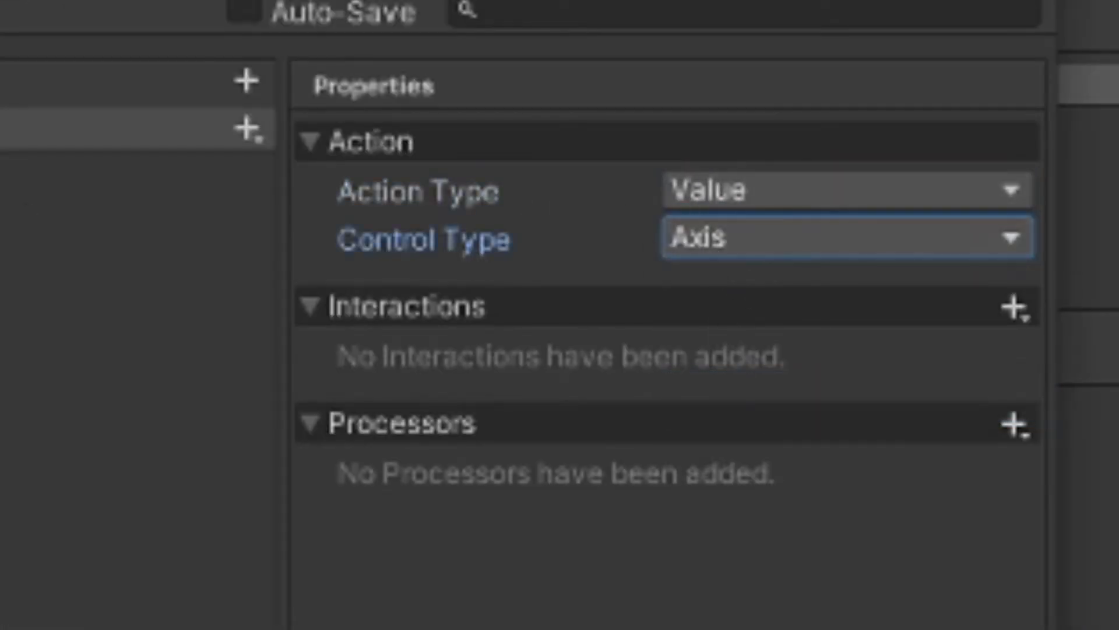
right_click(377, 126)
Step: Replace Horizontal's empty binding with a 1D axis composite named Keyboard
left_click(446, 258)
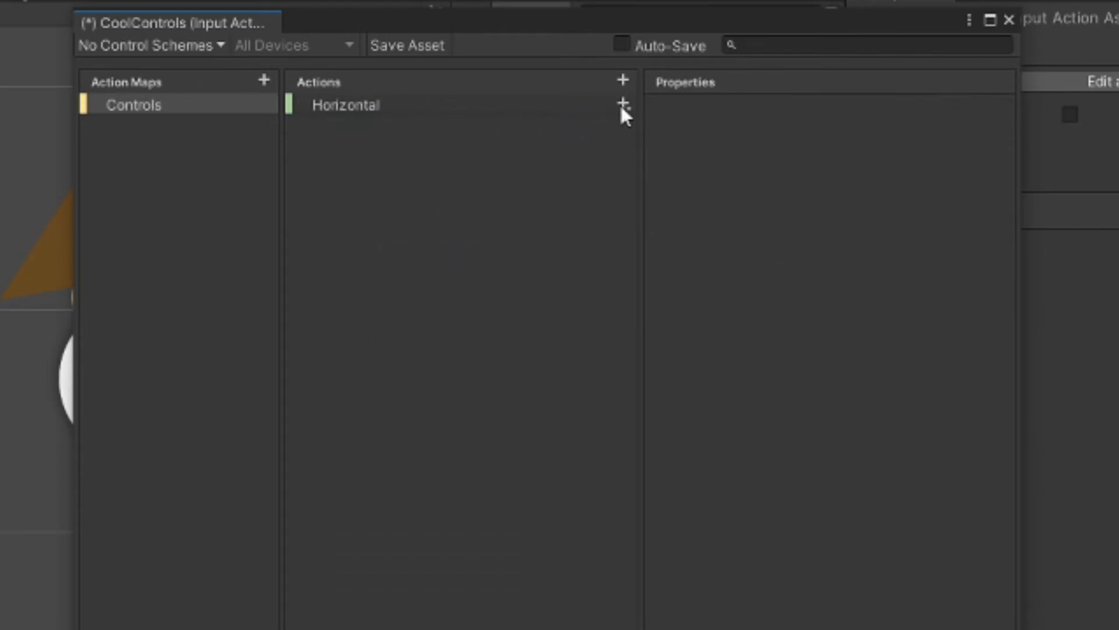
left_click(623, 105)
left_click(637, 145)
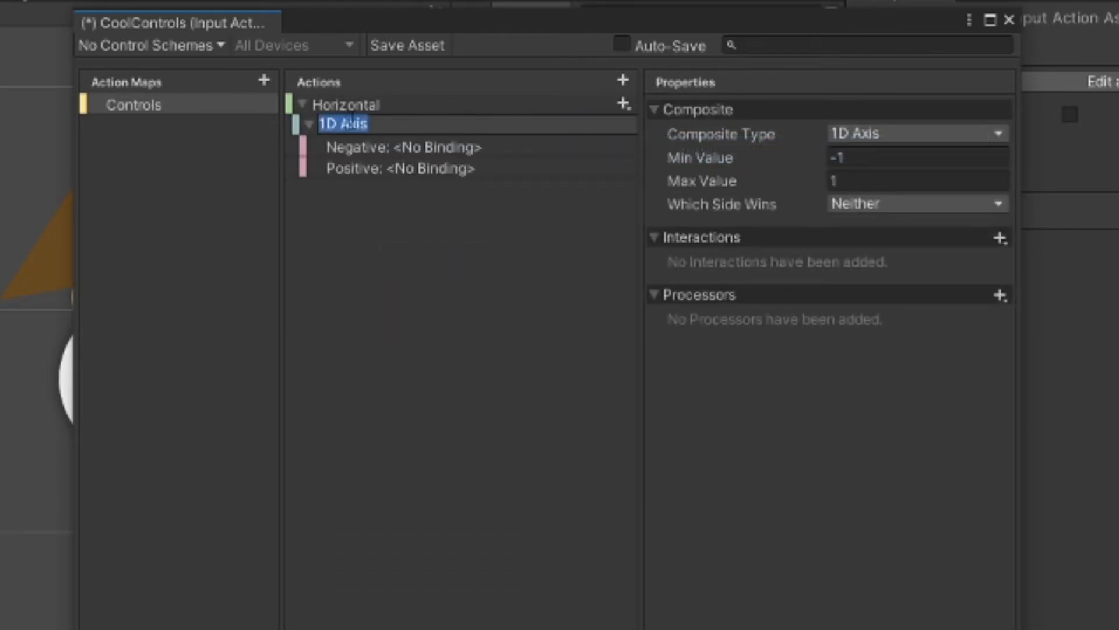
type("Keyboard")
key("Return")
Step: Bind the Keyboard composite's negative part to A [Keyboard] and positive part to D [Keyboard]
left_click(516, 148)
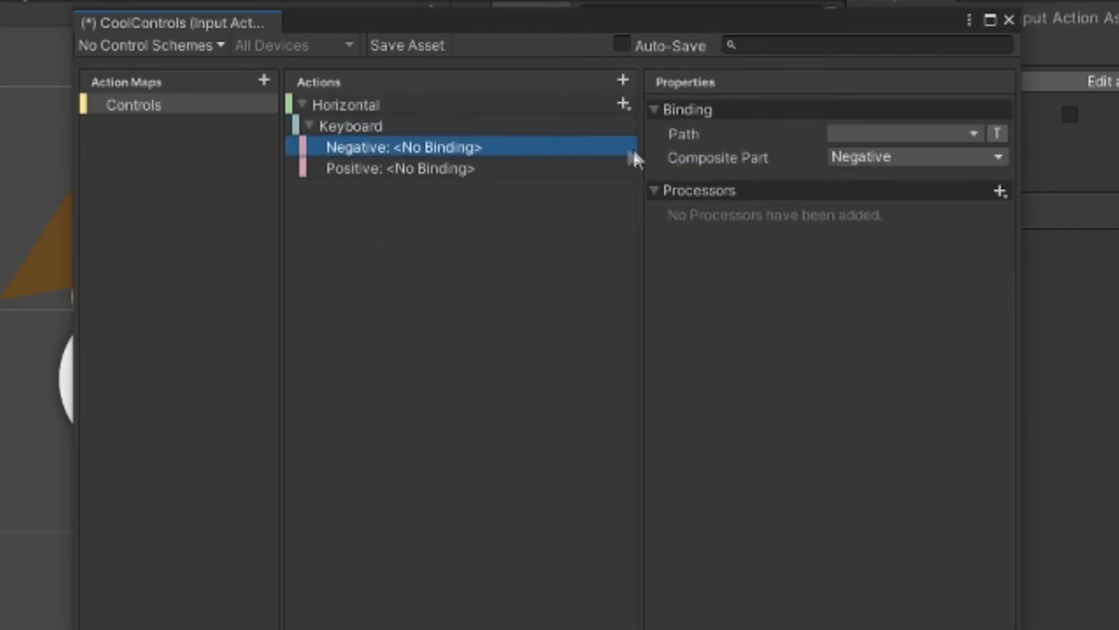
left_click(851, 134)
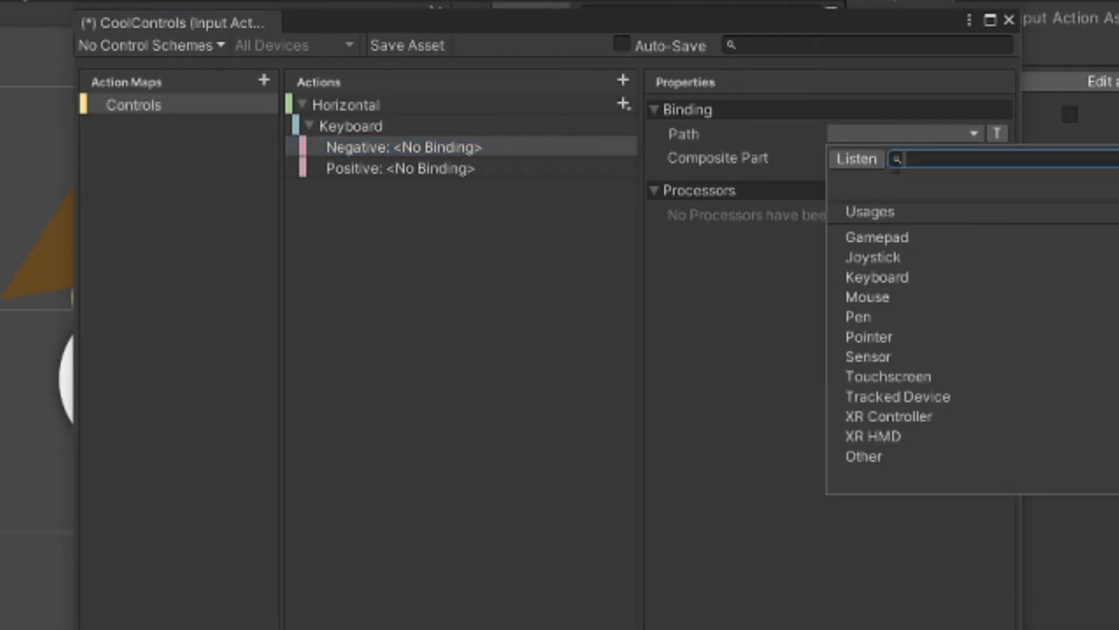
type("a")
left_click(898, 270)
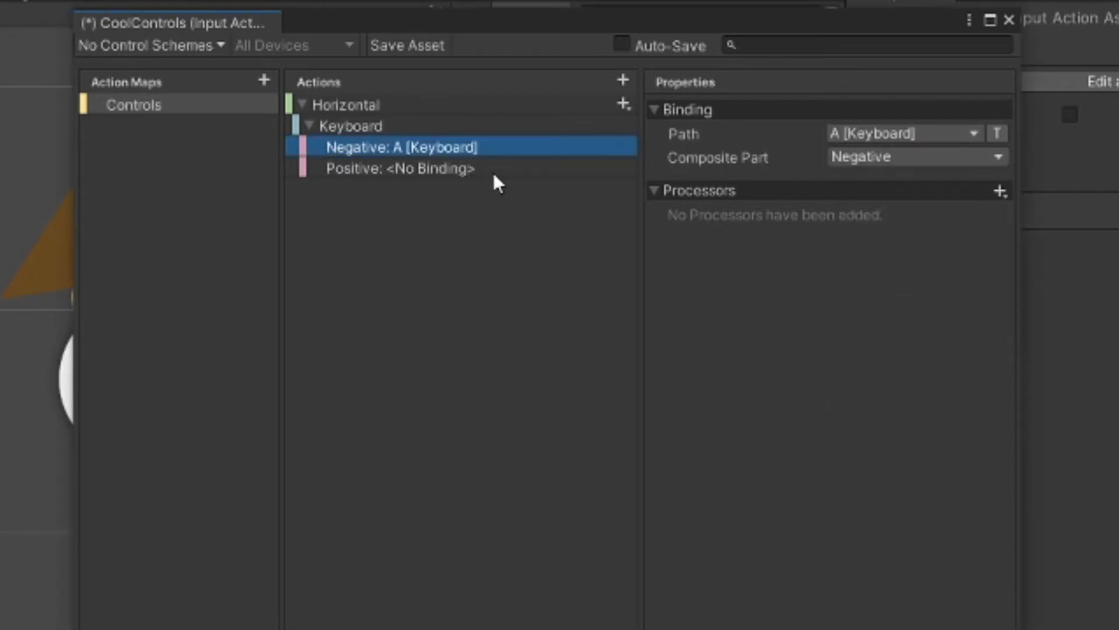
left_click(490, 169)
left_click(879, 133)
type("d")
left_click(893, 211)
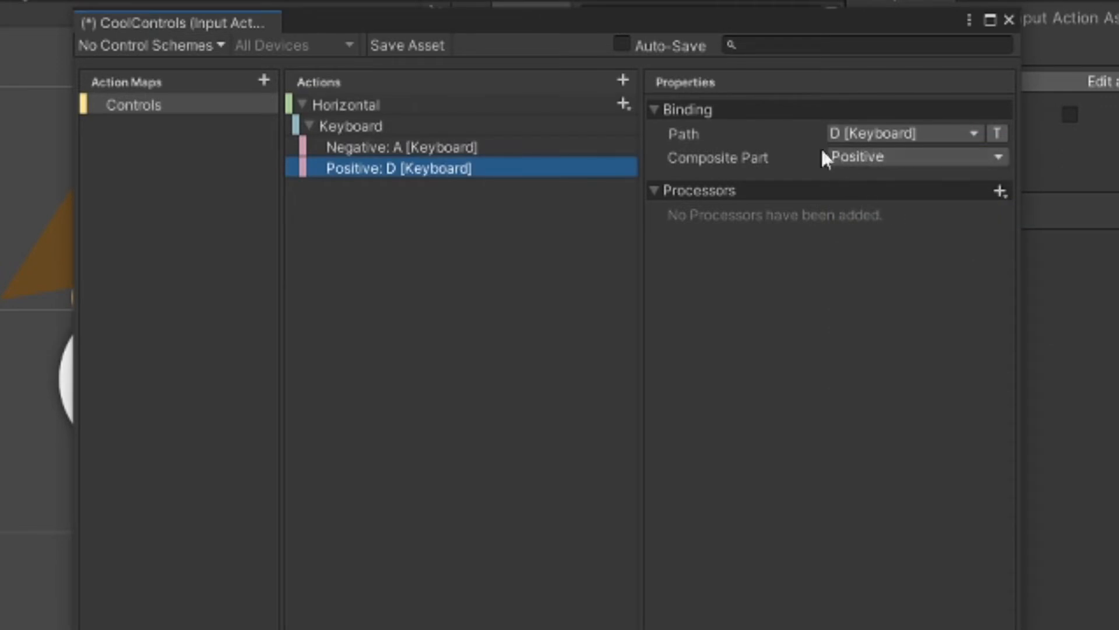
Step: Duplicate the Keyboard composite and rename the copy Controller
left_click(358, 126)
key("ctrl+d")
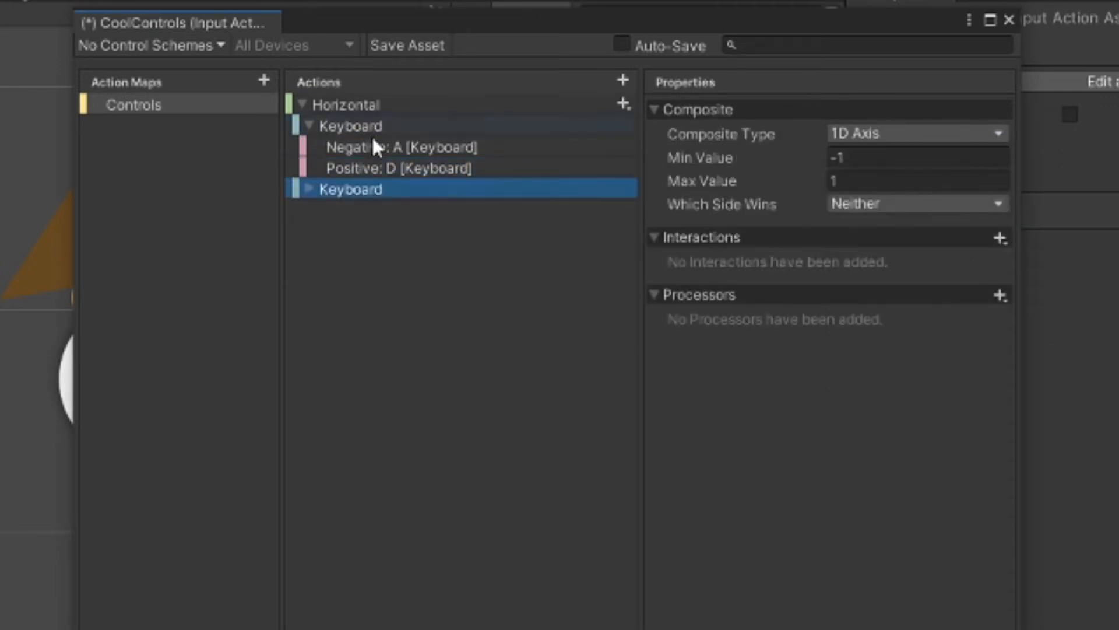
left_click(312, 189)
right_click(497, 189)
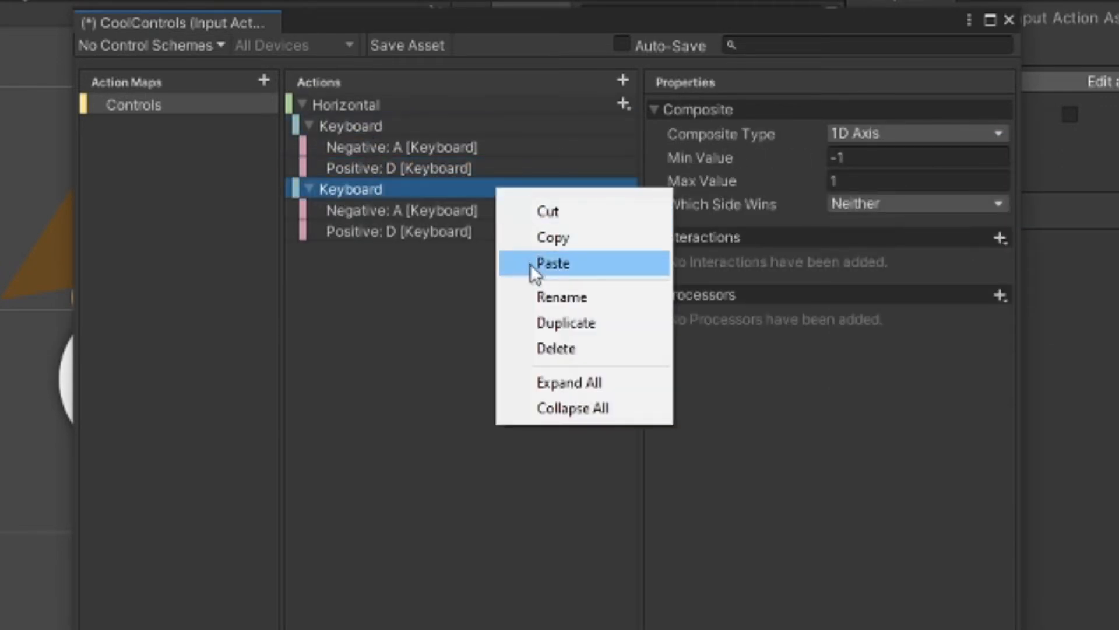
left_click(553, 294)
type("Controller")
key("Return")
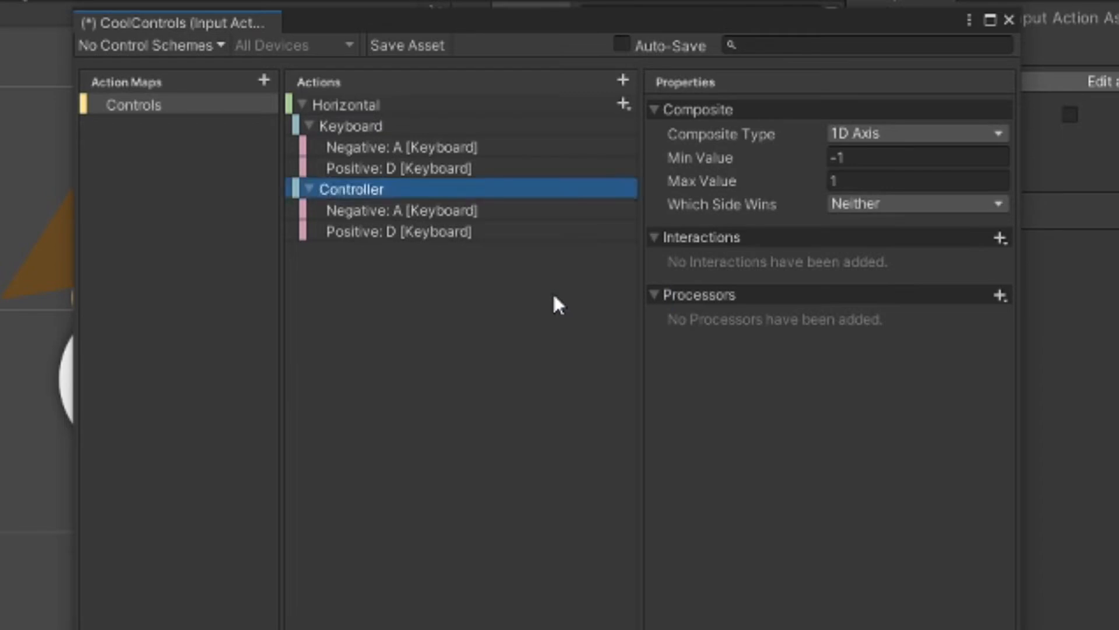
Step: Bind Controller's negative to Left Stick/Left [Gamepad] and positive to Left Stick/Right [Gamepad]
left_click(402, 210)
left_click(899, 133)
type("left stick")
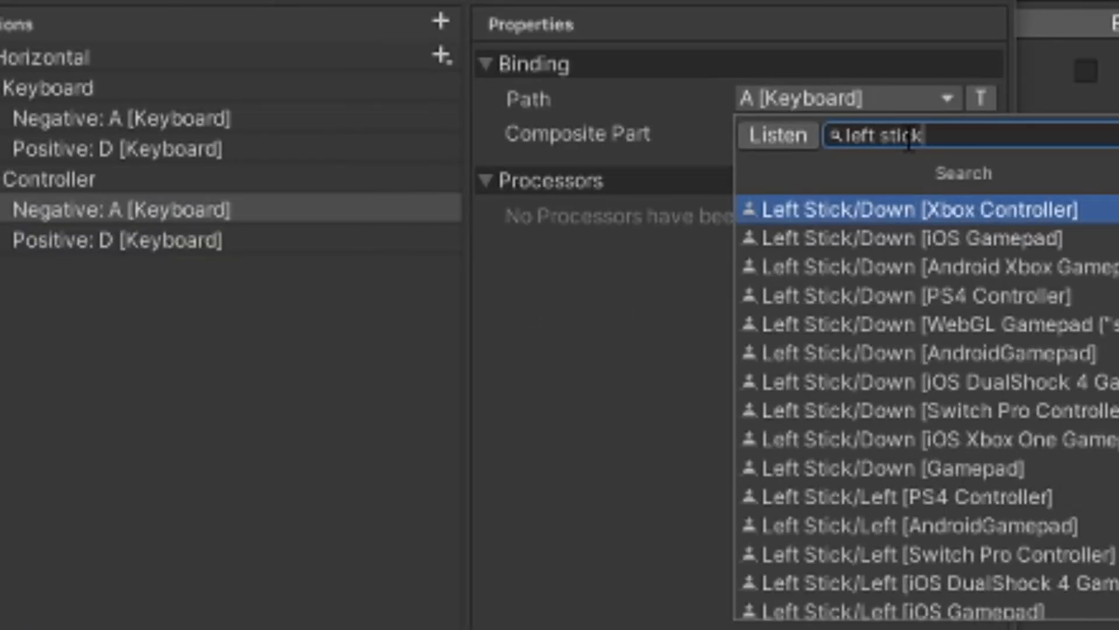
scroll(875, 489, "down", 3)
left_click(875, 497)
left_click(236, 249)
left_click(844, 98)
type("lef")
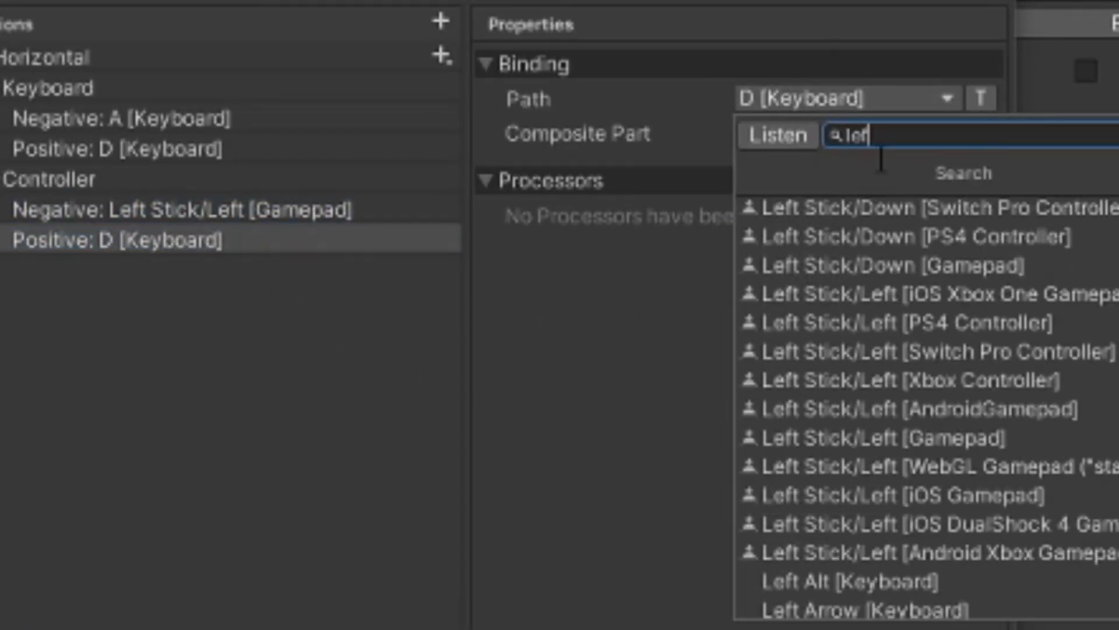
type("t stick right")
scroll(901, 241, "up", 2)
key("Return")
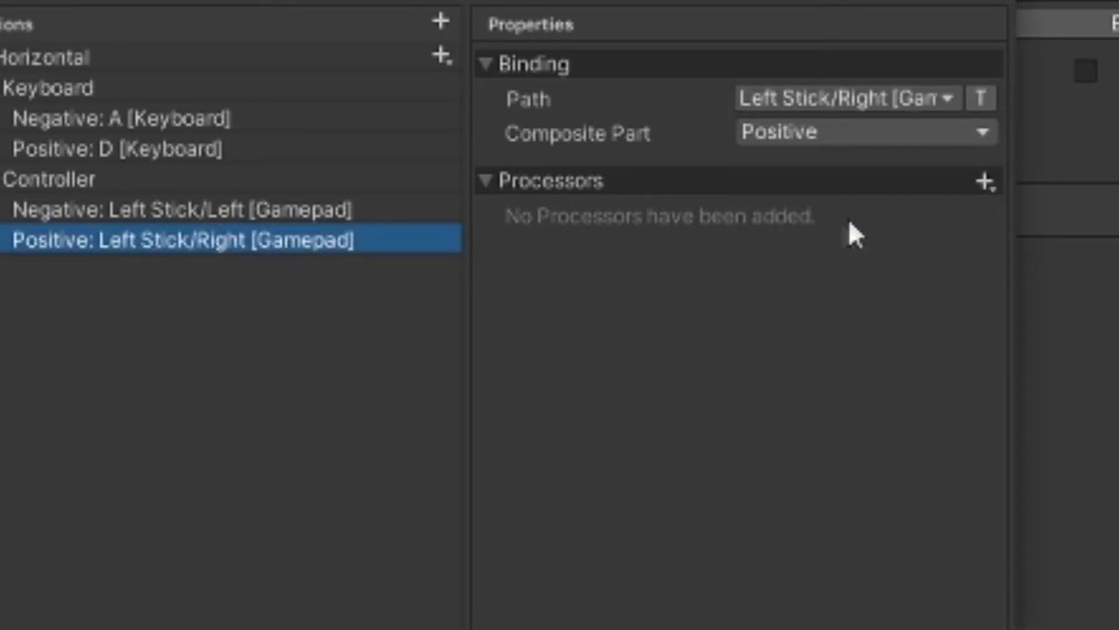
left_click(623, 80)
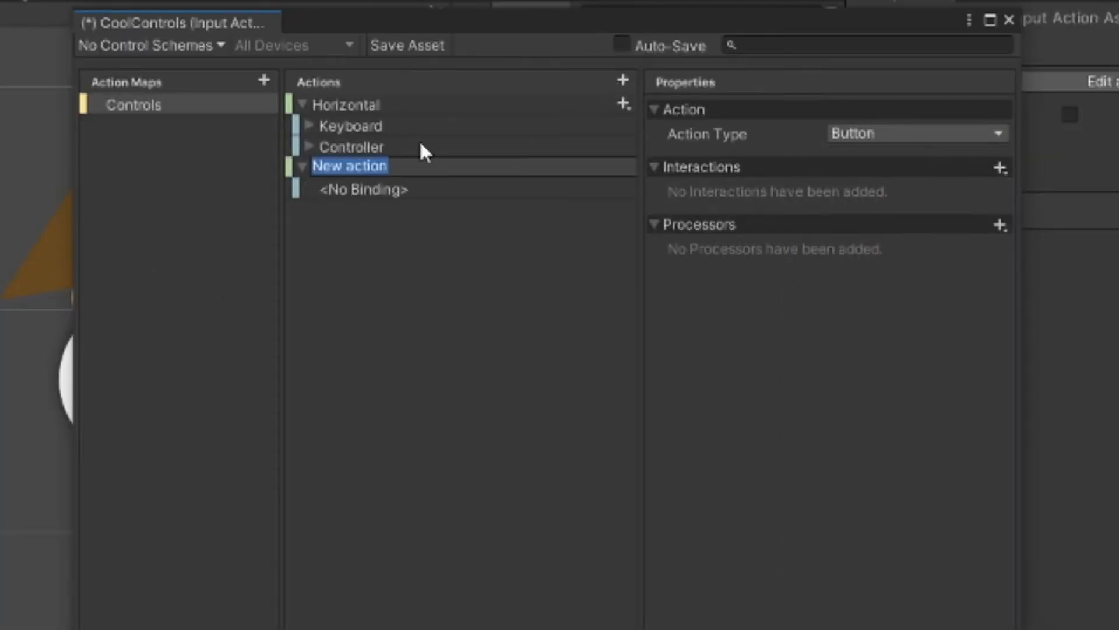
type("Jump")
Step: Add a Jump action of Button type bound to Space [Keyboard]
key("Return")
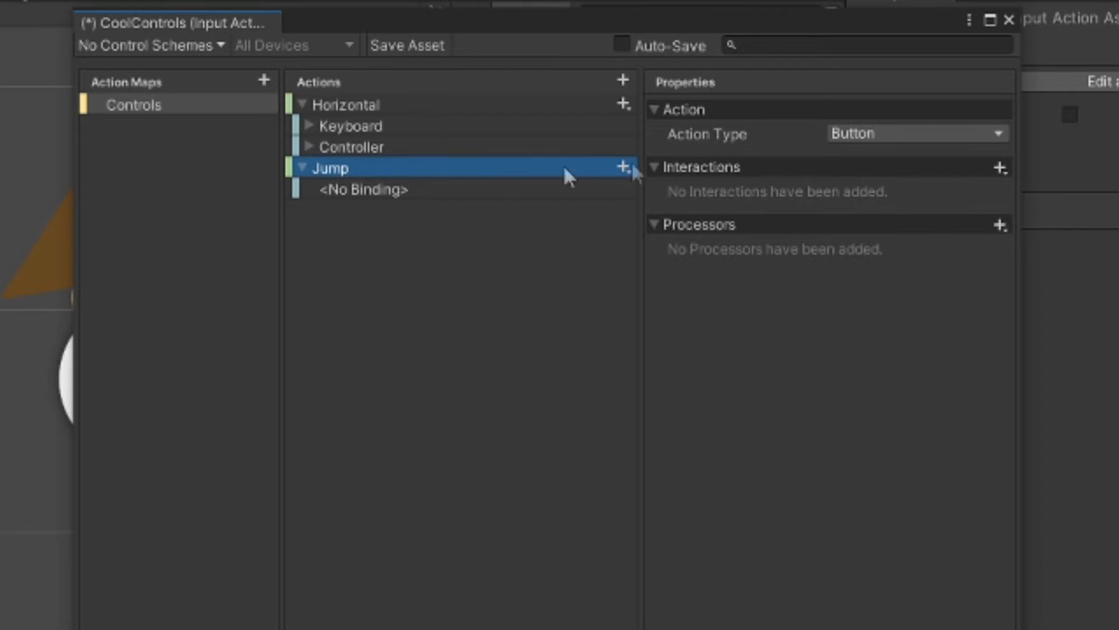
left_click(857, 134)
left_click(444, 187)
left_click(539, 188)
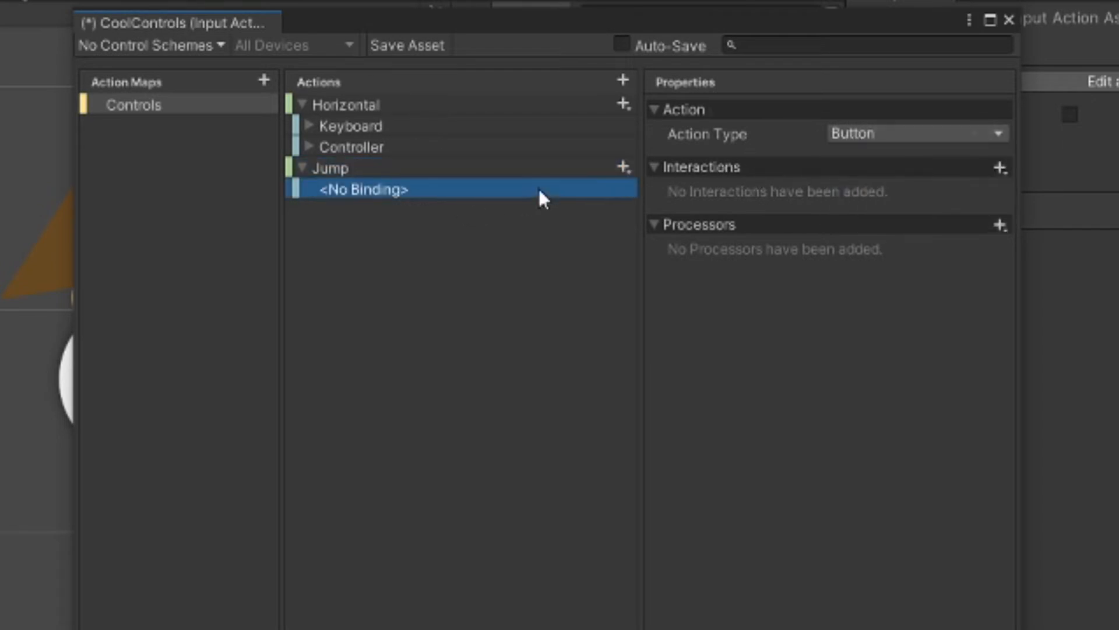
left_click(851, 136)
type("space")
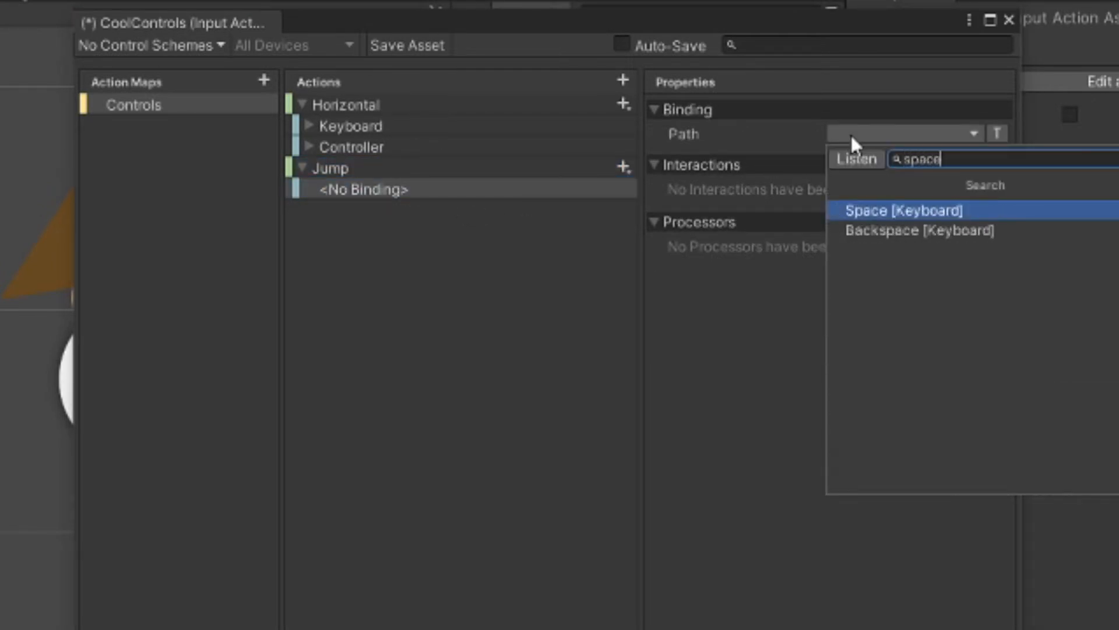
left_click(914, 210)
Step: Add a Button South [Gamepad] binding to Jump, save the asset, and assign PlayerCon to Player Input's Actions
left_click(621, 166)
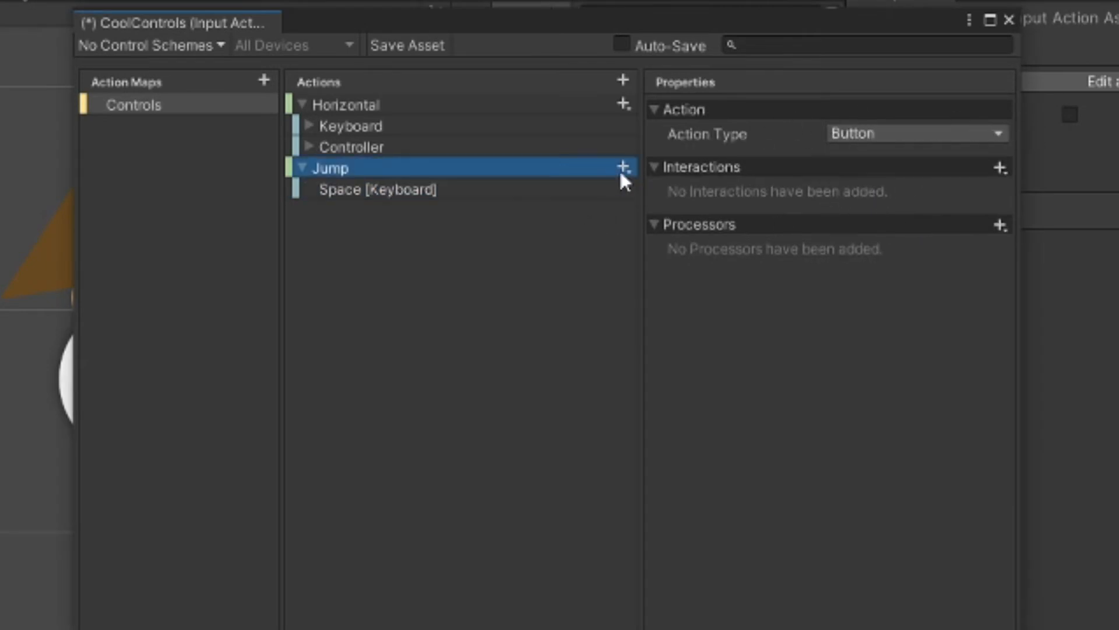
left_click(682, 179)
left_click(874, 134)
type("button so")
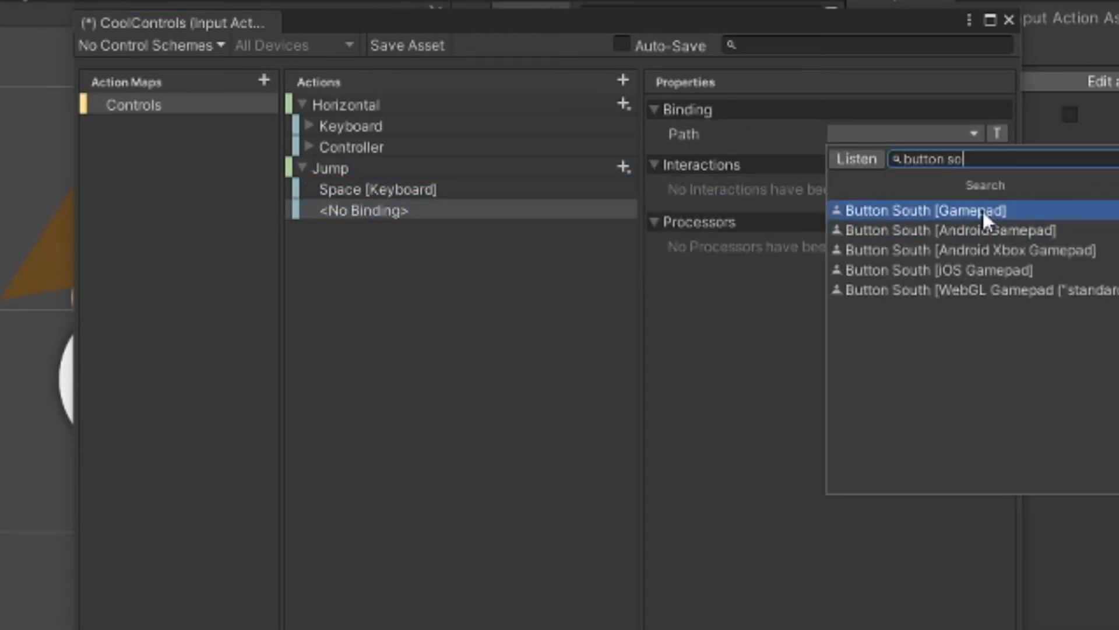
left_click(986, 212)
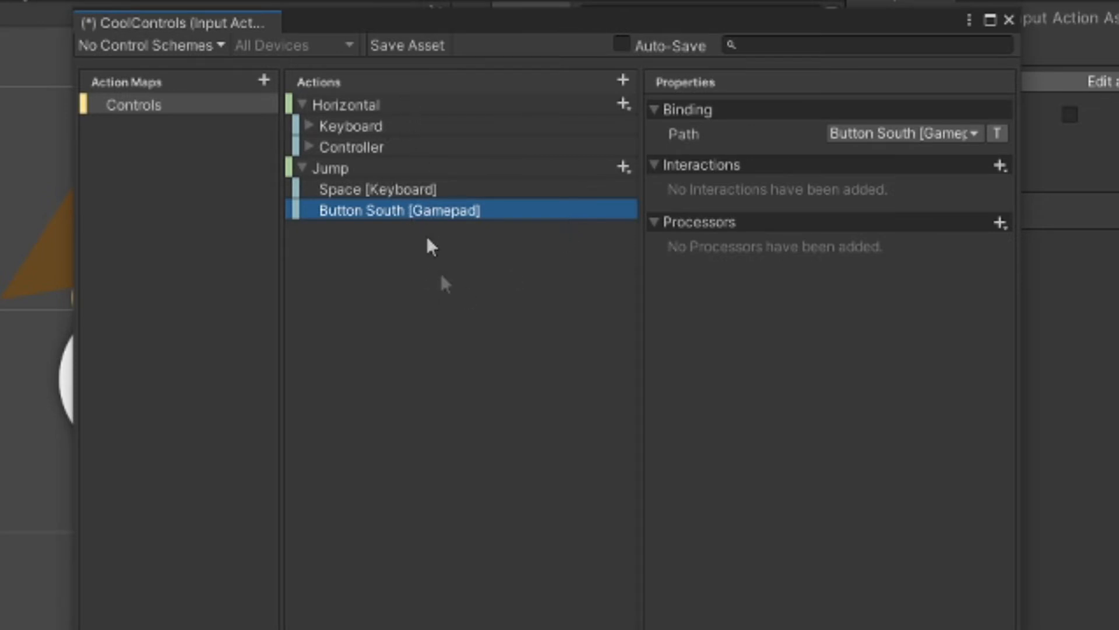
left_click(400, 44)
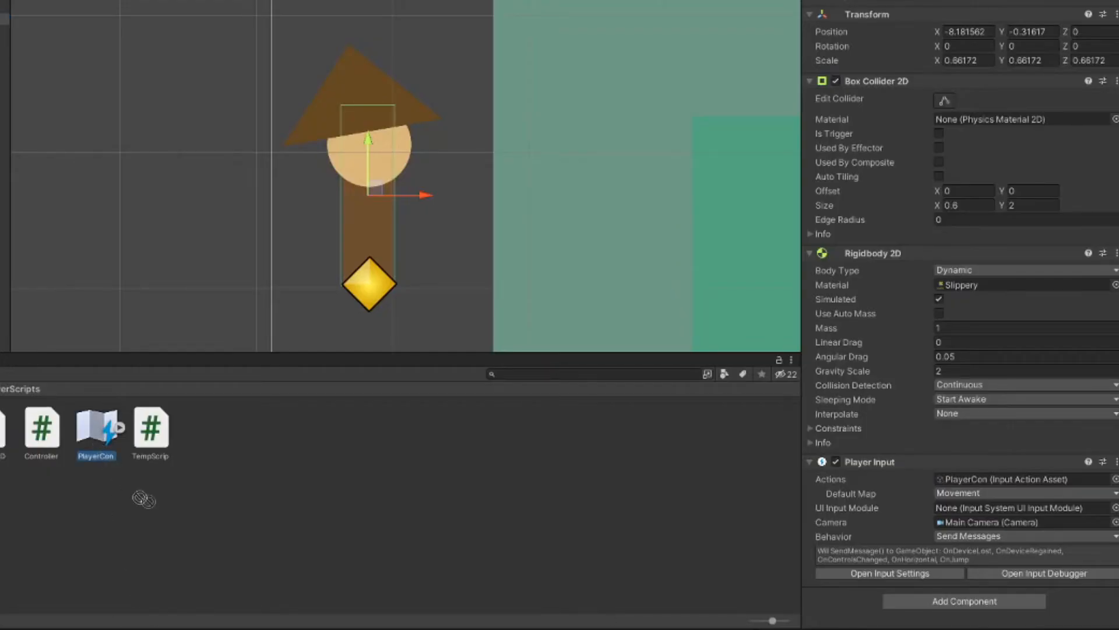
left_click_drag(98, 429, 950, 481)
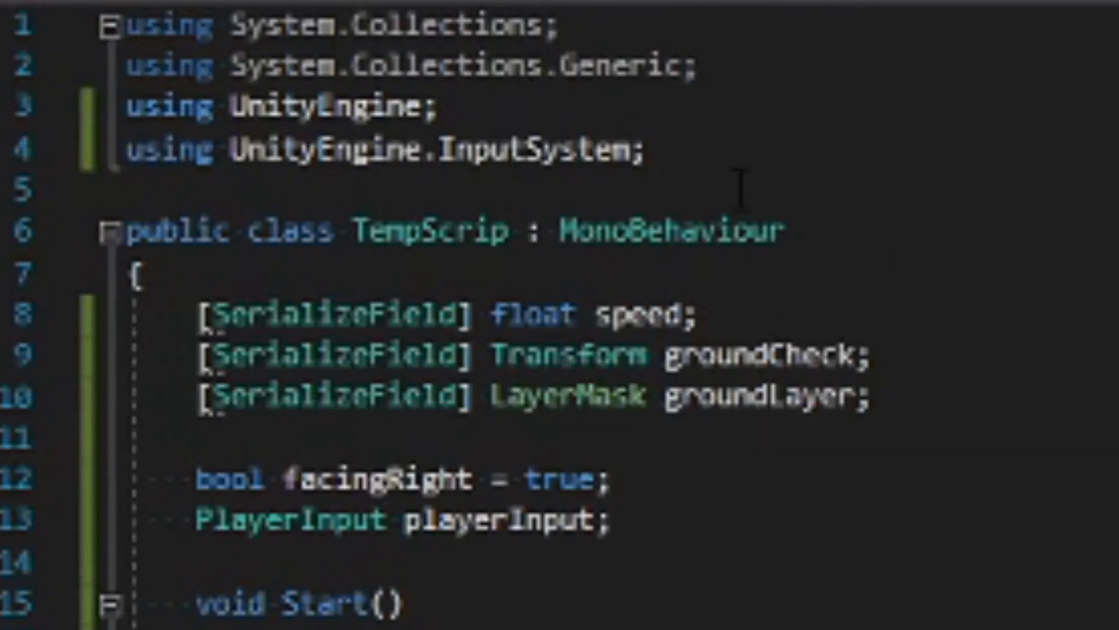
left_click_drag(703, 165, 126, 150)
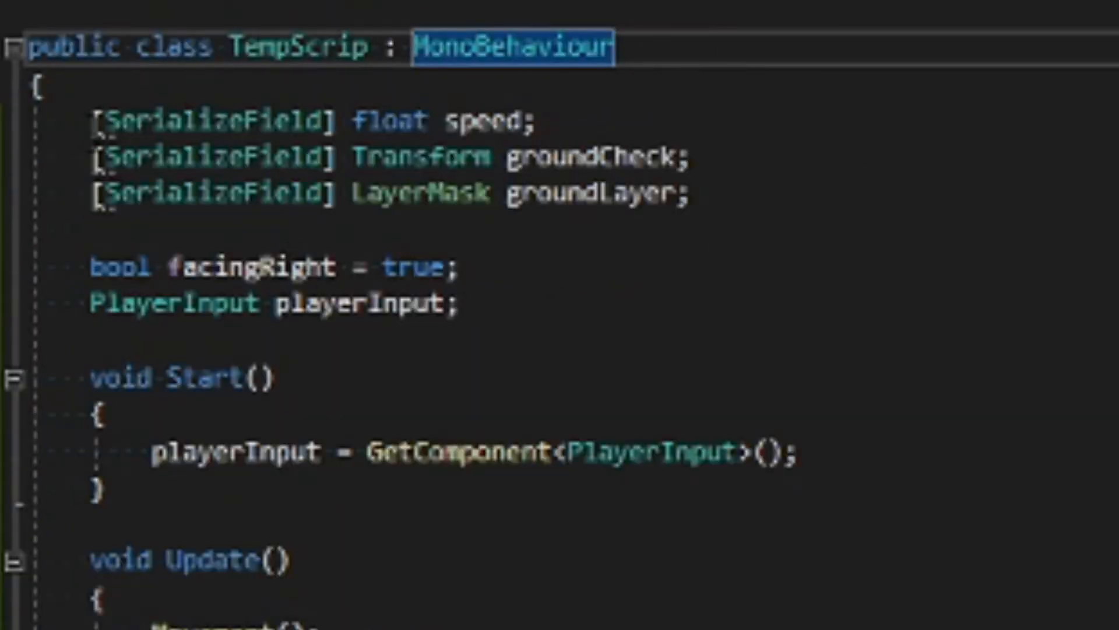
mouse_move(74, 121)
left_mouse_down()
mouse_move(430, 195)
mouse_move(737, 189)
left_mouse_up()
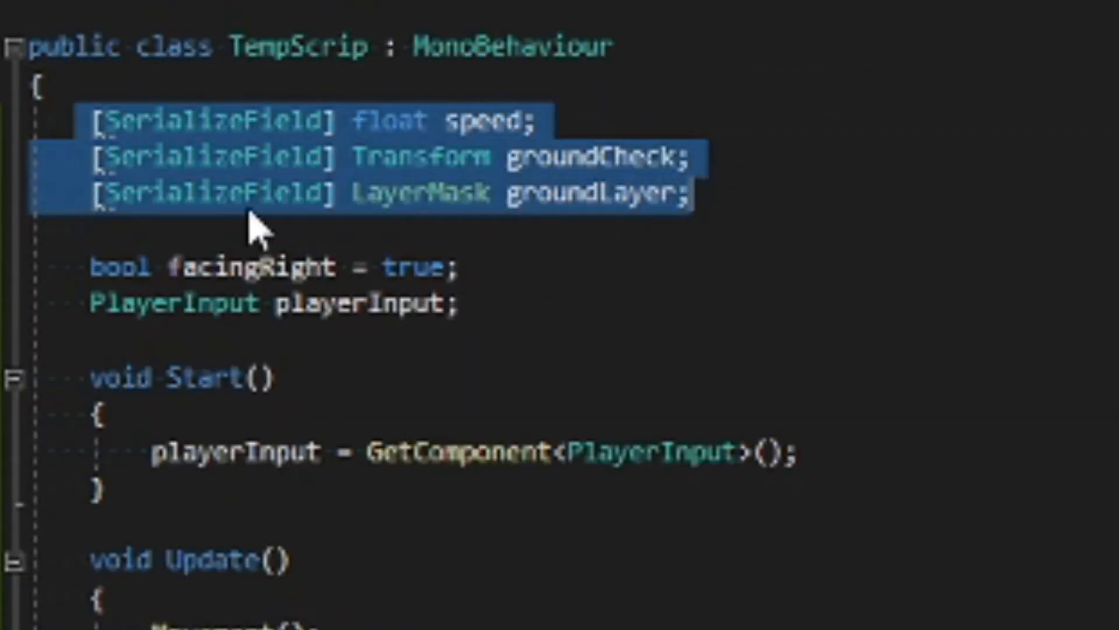
left_click_drag(73, 263, 459, 305)
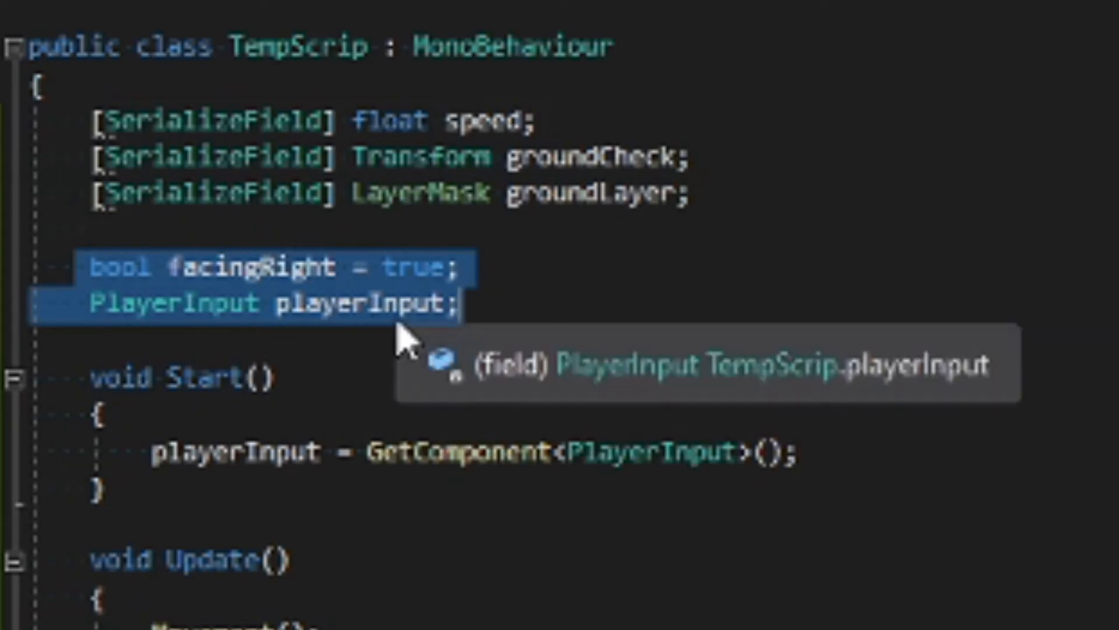
left_click(652, 249)
mouse_move(828, 455)
left_mouse_down()
mouse_move(97, 409)
mouse_move(92, 376)
mouse_move(79, 529)
left_mouse_up()
left_click(325, 525)
left_click(77, 359)
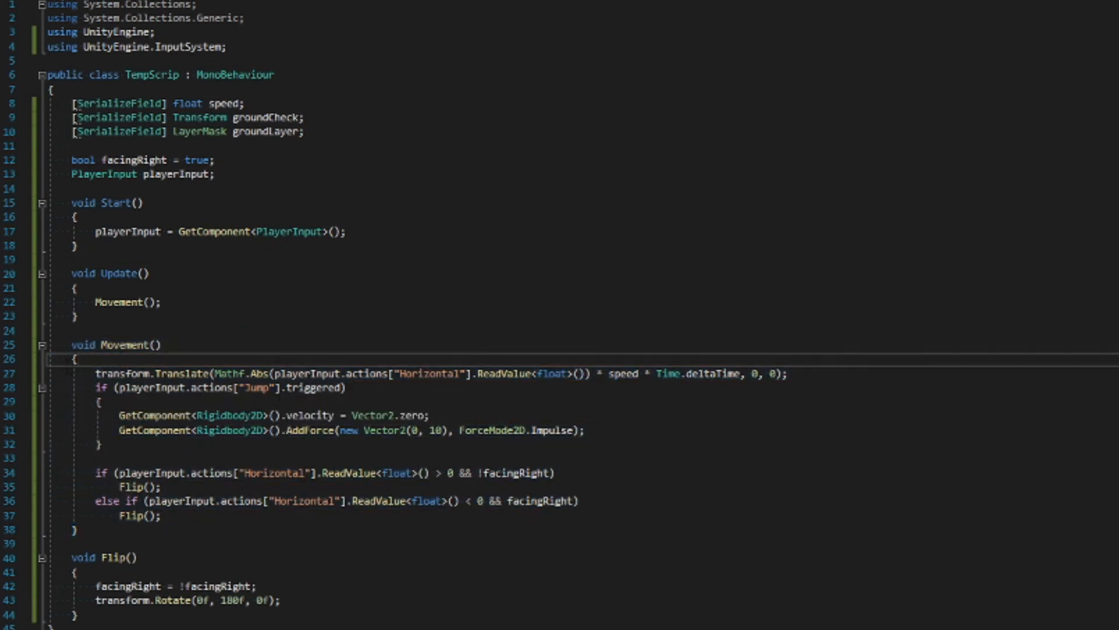
left_click_drag(95, 374, 787, 373)
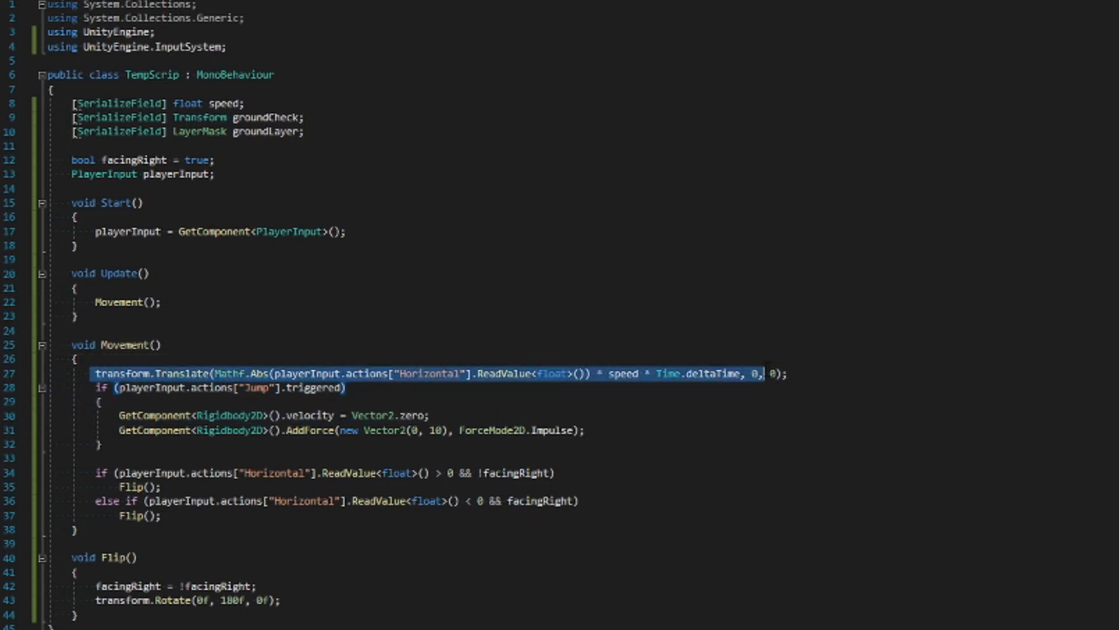
key("Down")
key("Down")
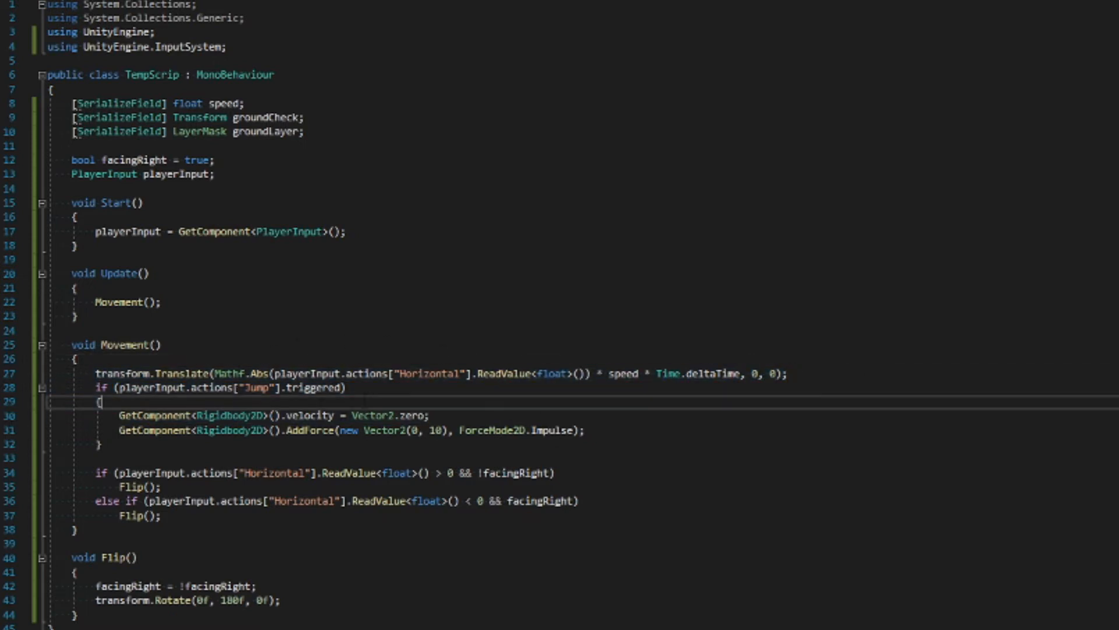
mouse_move(96, 388)
left_mouse_down()
mouse_move(347, 387)
mouse_move(104, 444)
left_mouse_up()
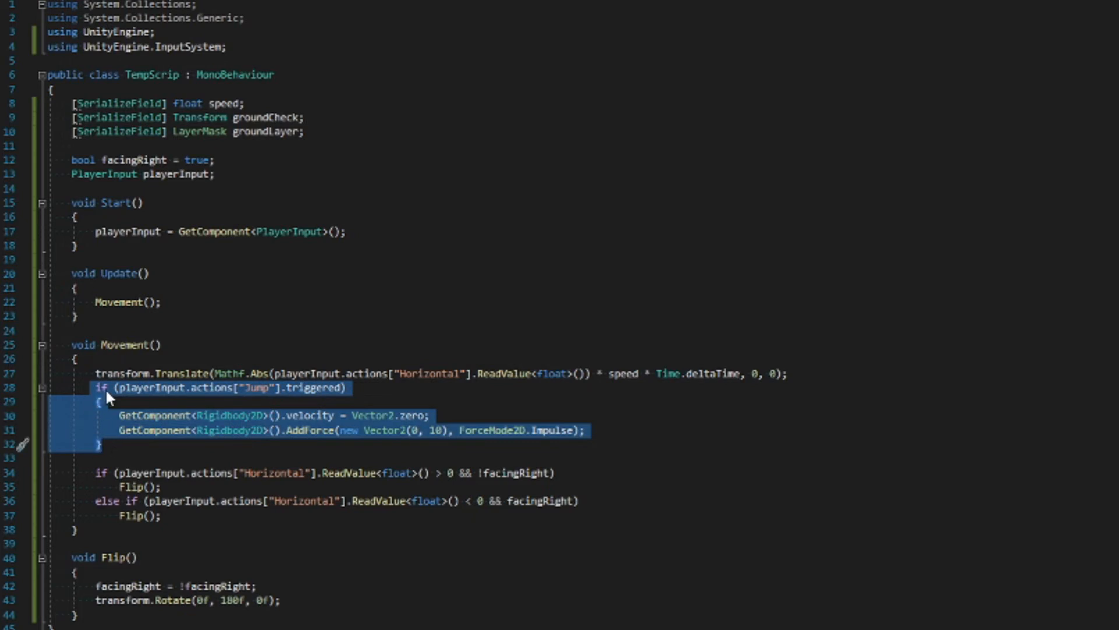
left_click_drag(430, 415, 119, 416)
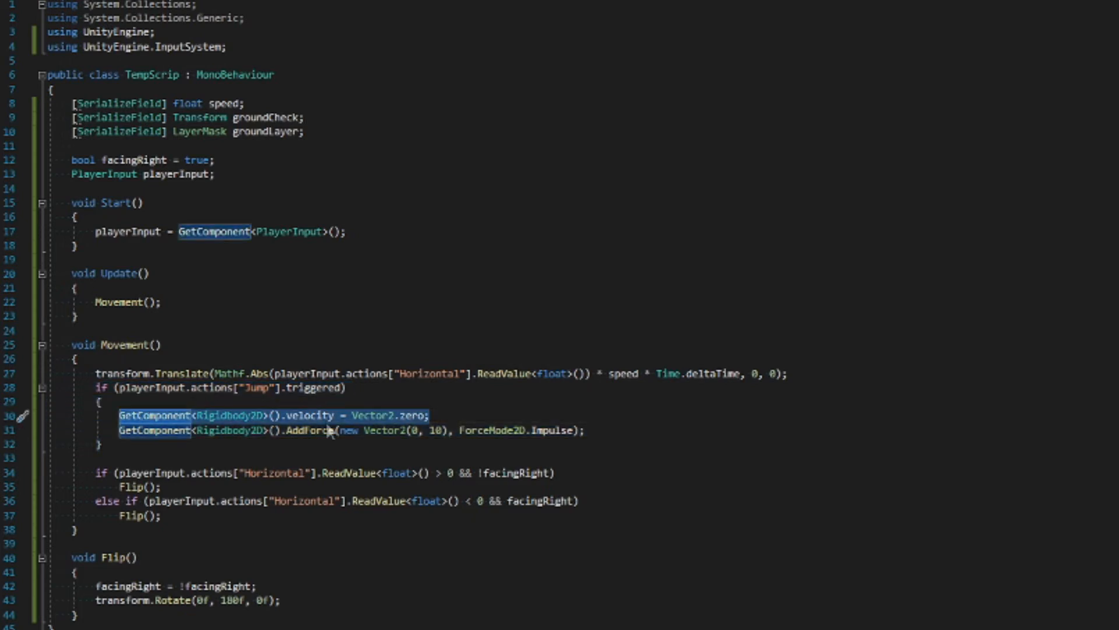
left_click_drag(584, 429, 114, 430)
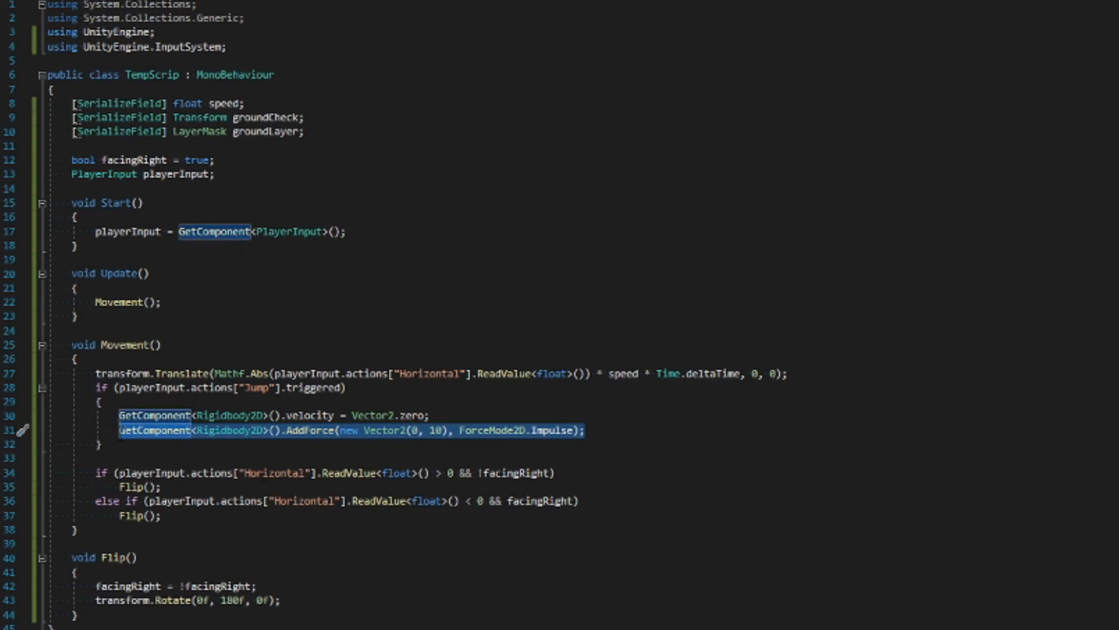
key("Left")
left_click(84, 472)
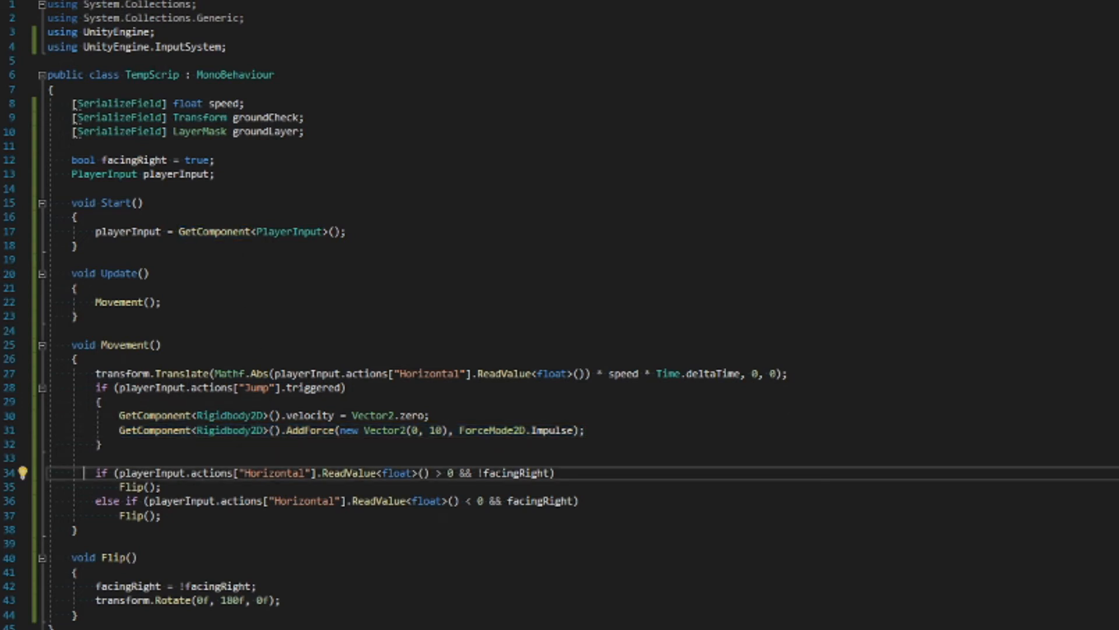
left_click_drag(87, 472, 114, 619)
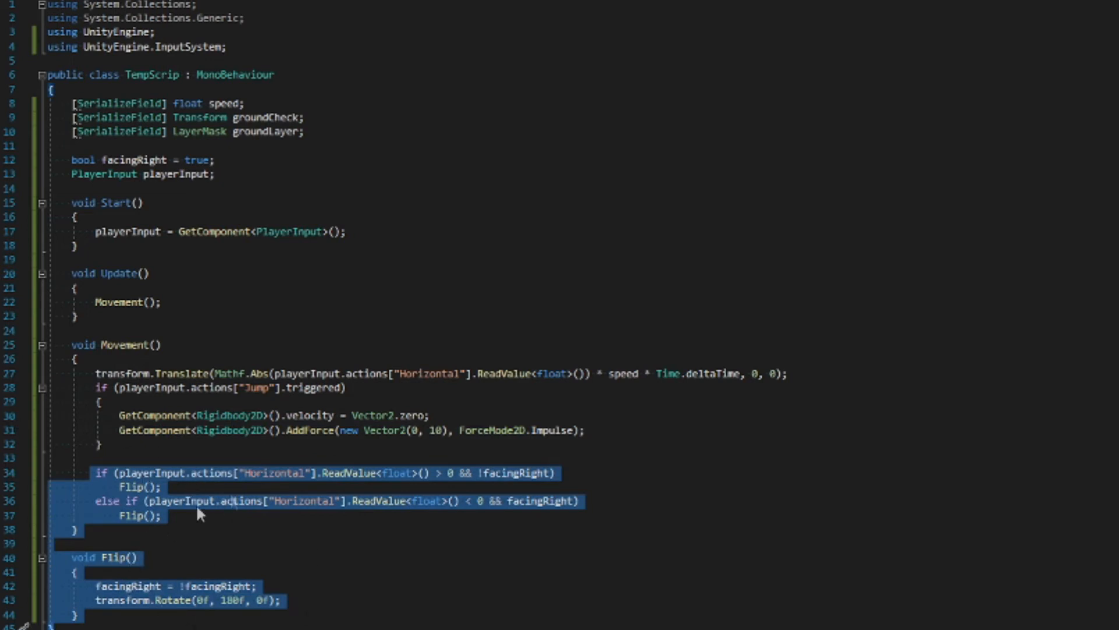
left_click_drag(79, 529, 96, 472)
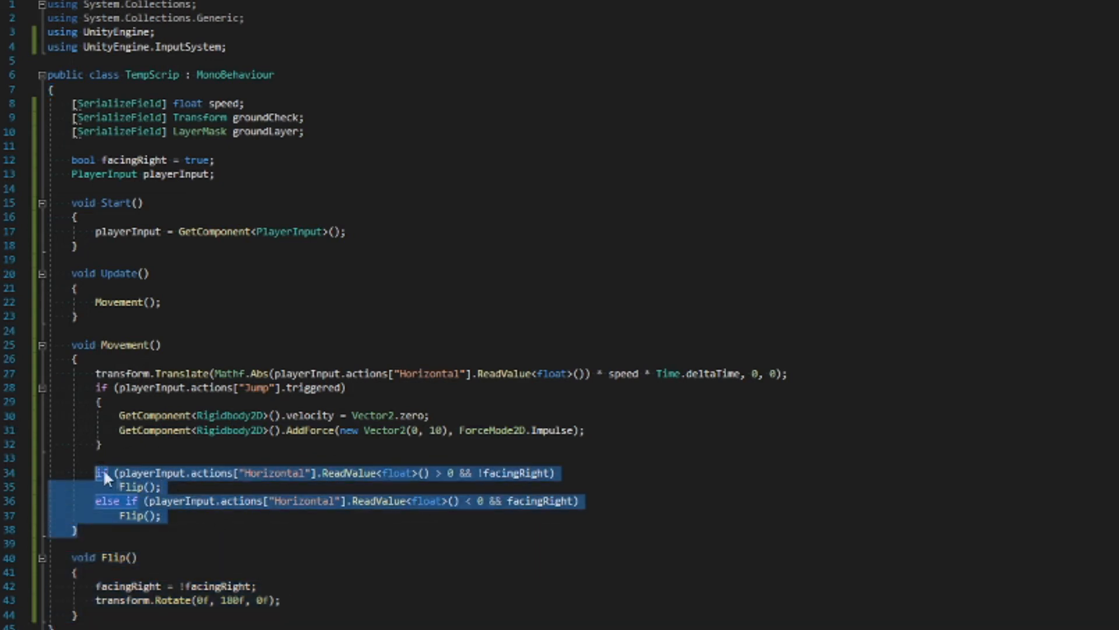
left_click(215, 557)
mouse_move(96, 586)
left_mouse_down()
mouse_move(257, 586)
mouse_move(281, 601)
left_mouse_up()
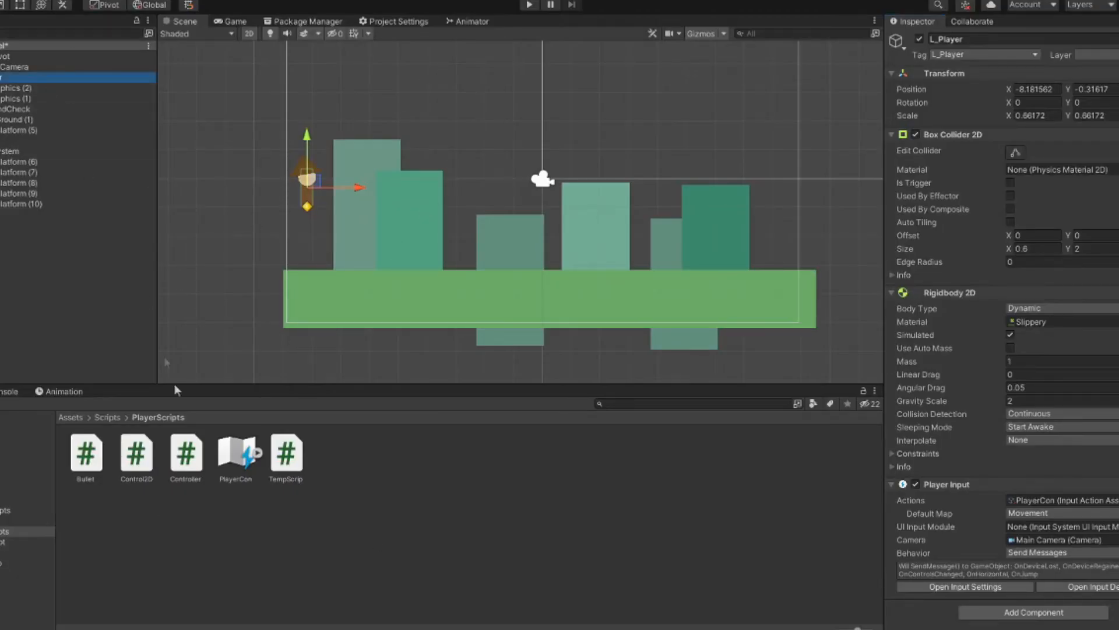
left_click_drag(135, 455, 999, 464)
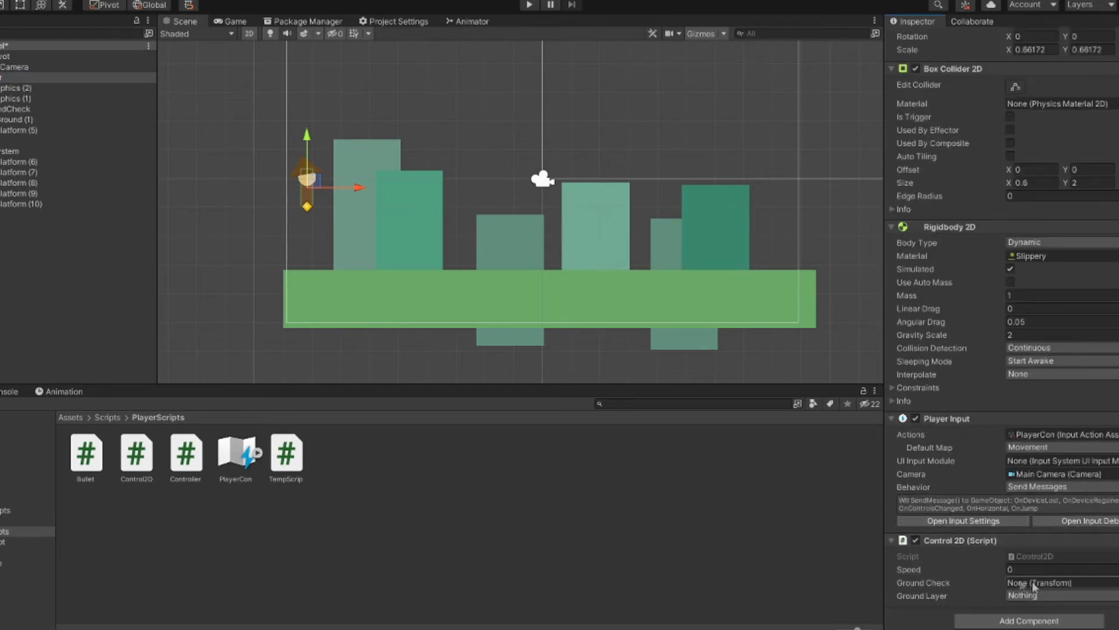
Step: Set Control 2D Speed to 6, Ground Check to GroundCheck and Ground Layer to Ground
left_click(1033, 571)
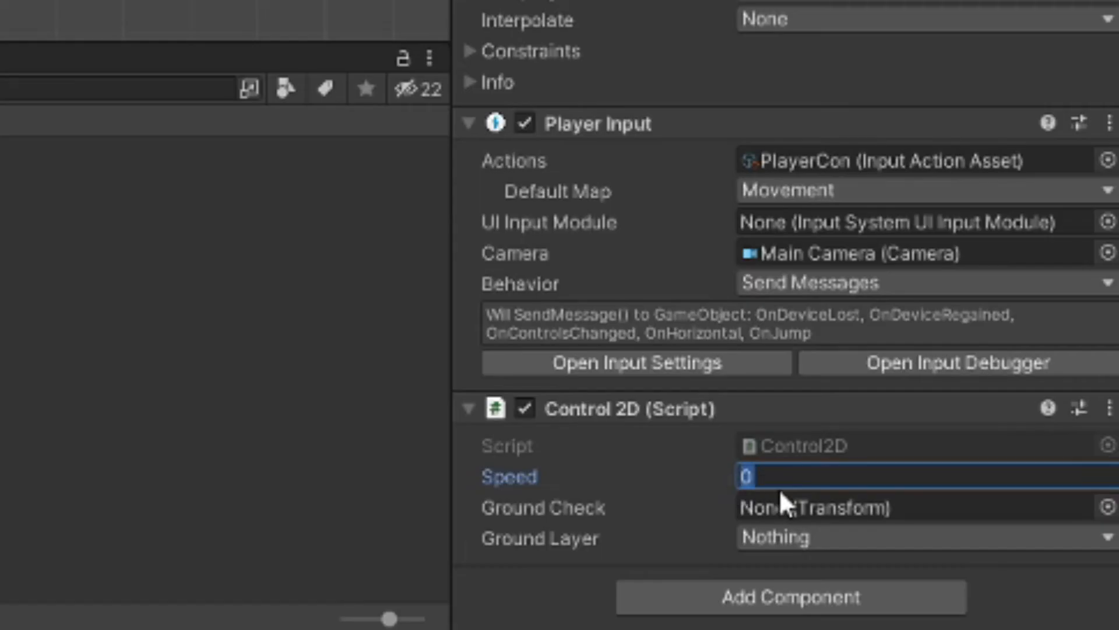
type("6")
left_click_drag(113, 105, 770, 506)
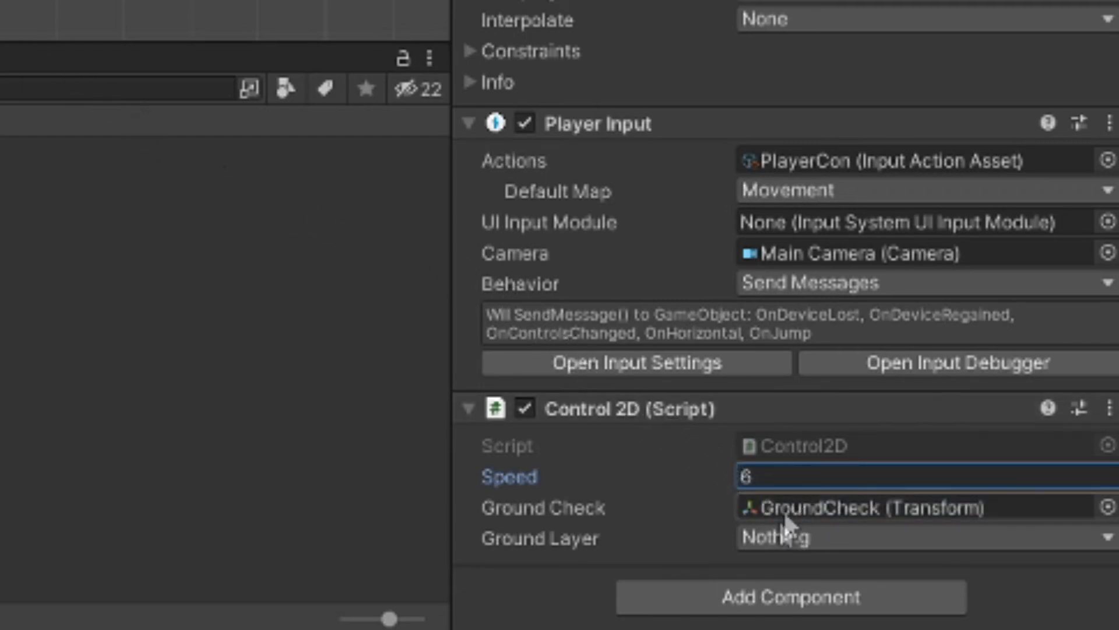
left_click(786, 540)
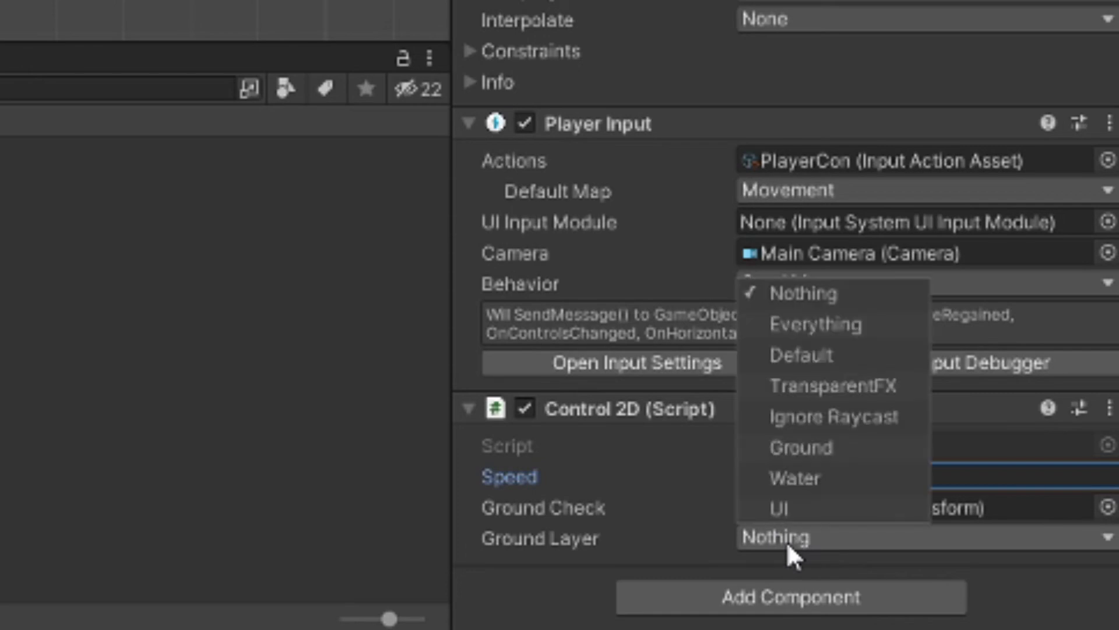
left_click(777, 451)
left_click(575, 581)
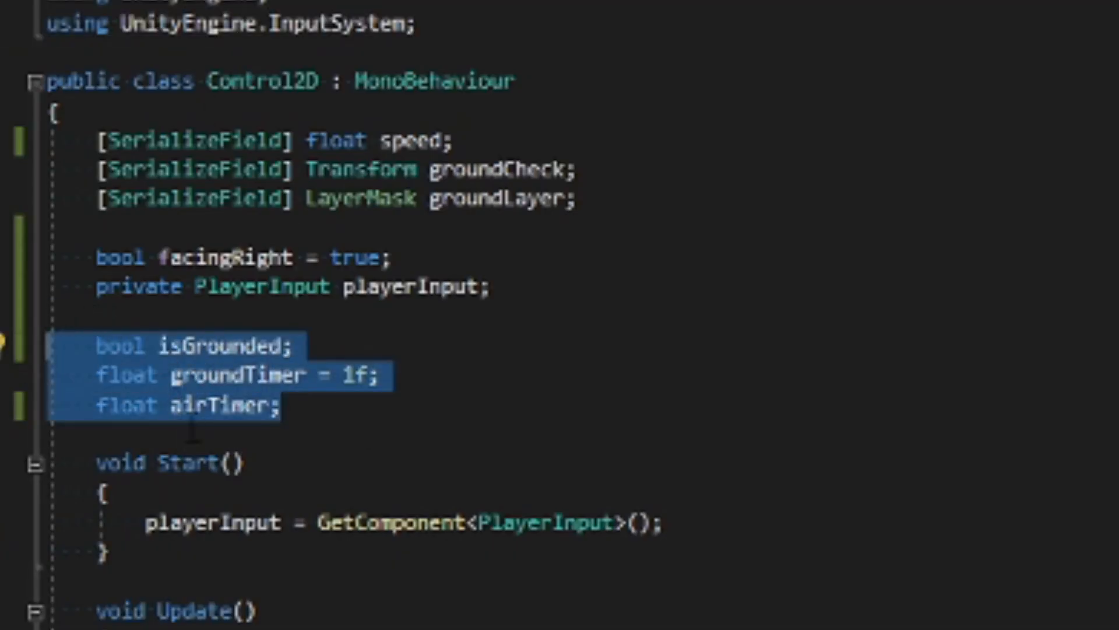
left_click(449, 426)
scroll(442, 428, "down", 2)
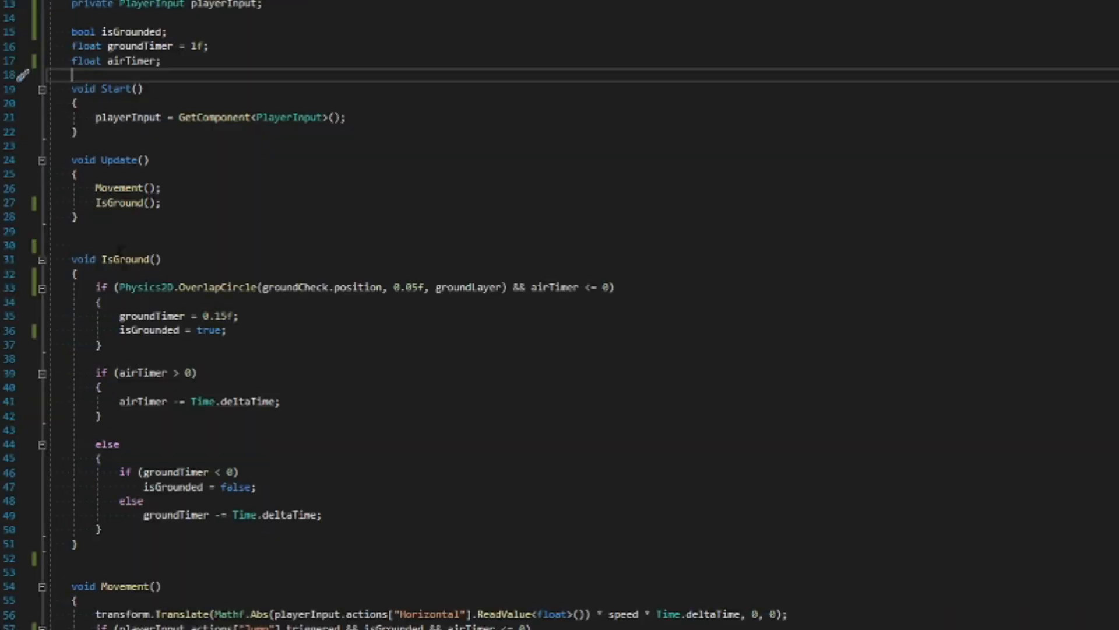
left_click(73, 258)
left_click_drag(73, 260, 299, 540)
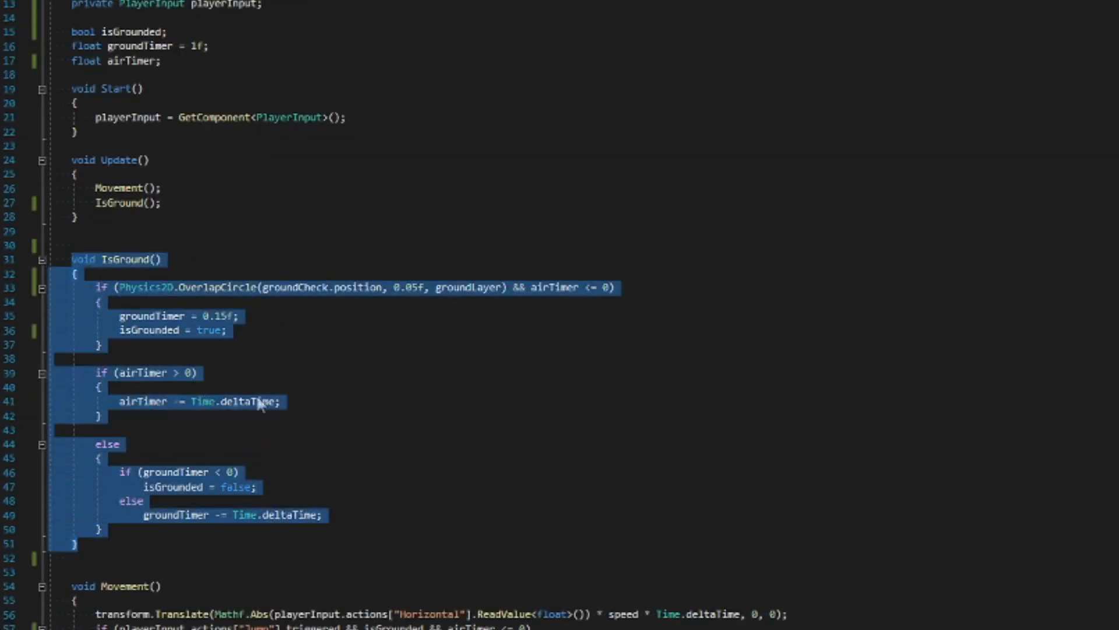
key("Left")
key("End")
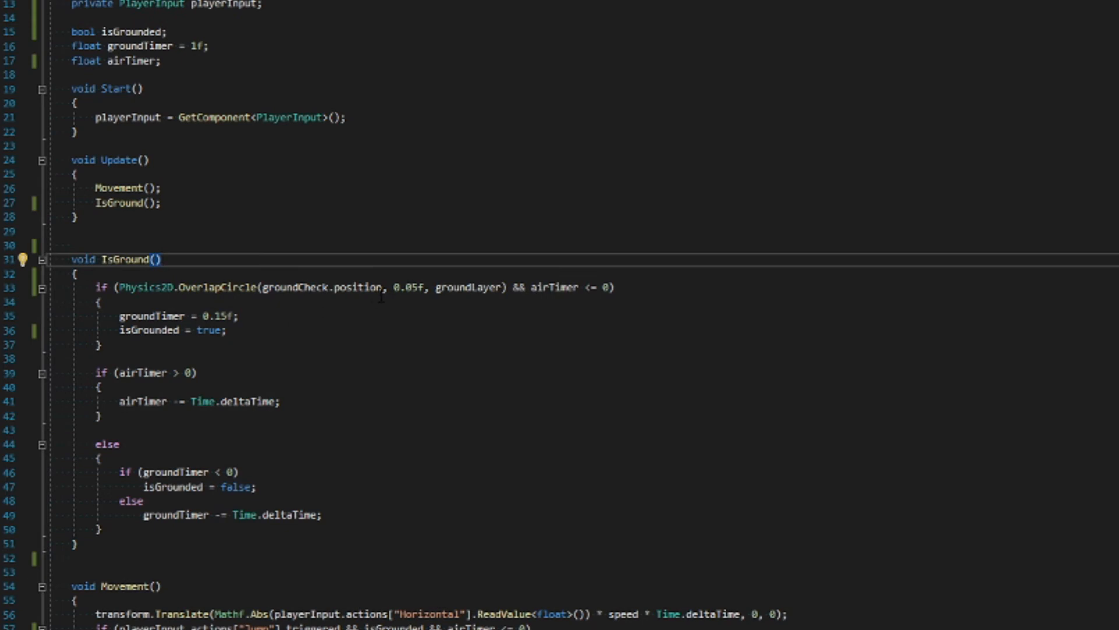
left_click_drag(95, 287, 221, 350)
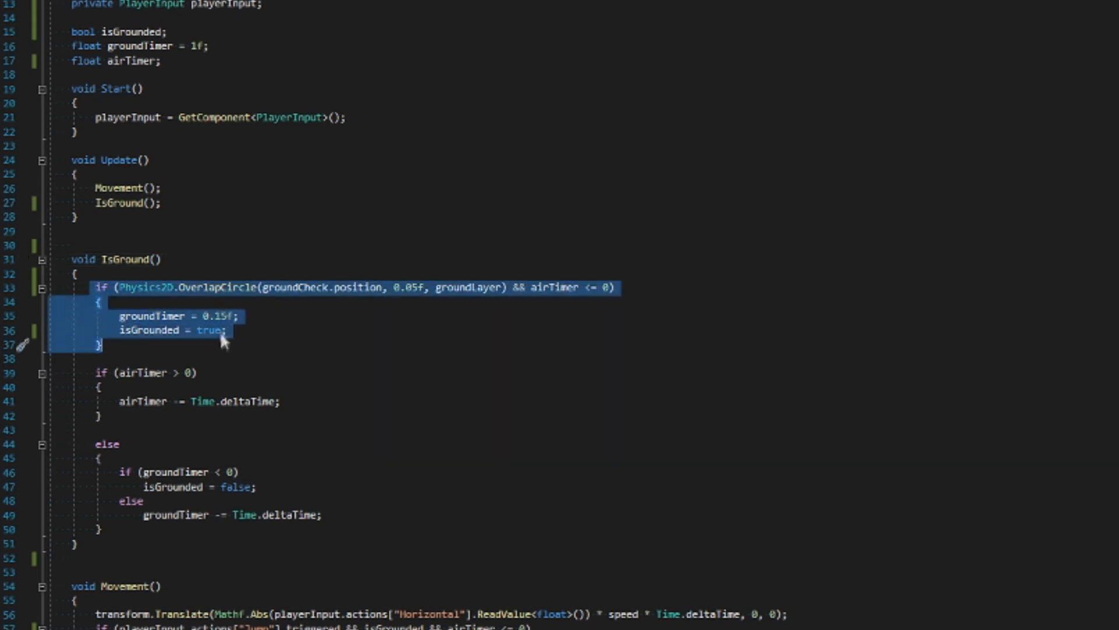
left_click(220, 354)
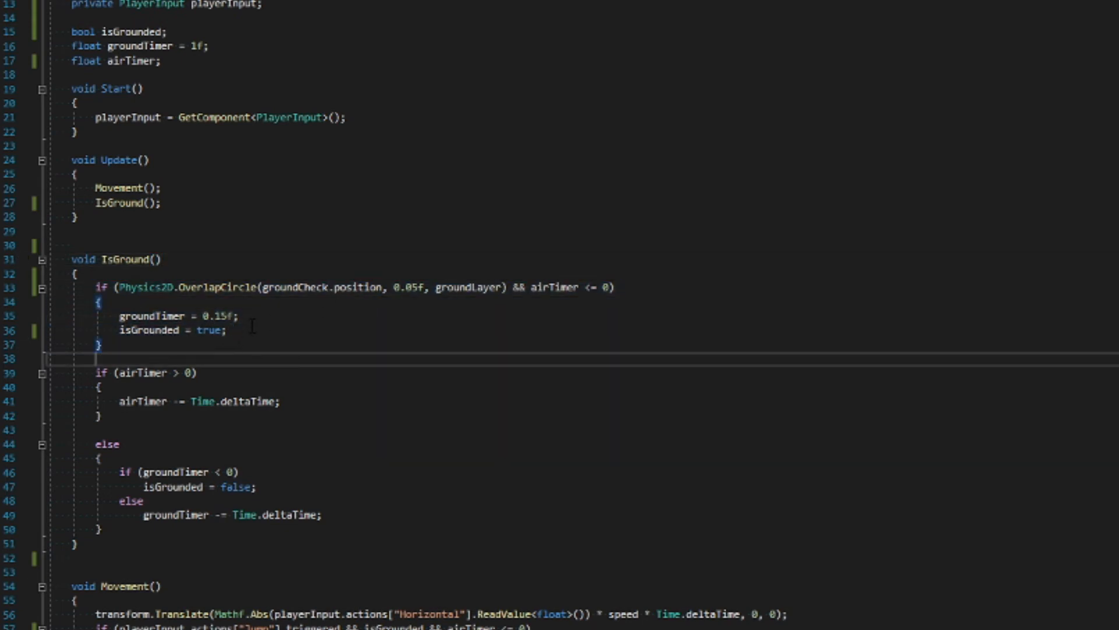
left_click_drag(244, 332, 148, 330)
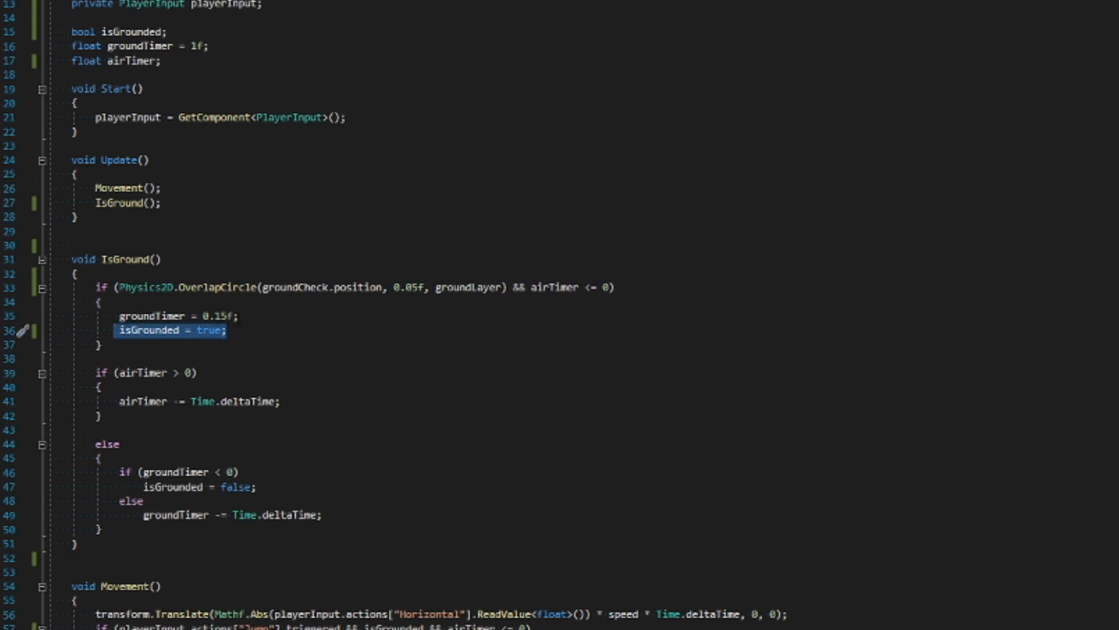
left_click_drag(238, 316, 156, 316)
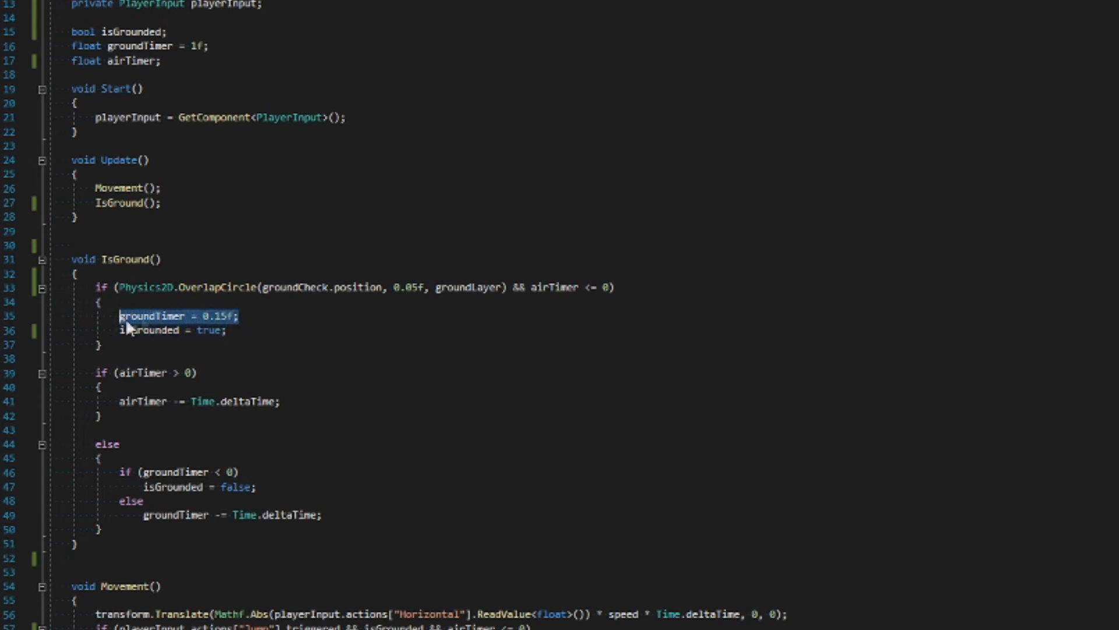
left_click(347, 322)
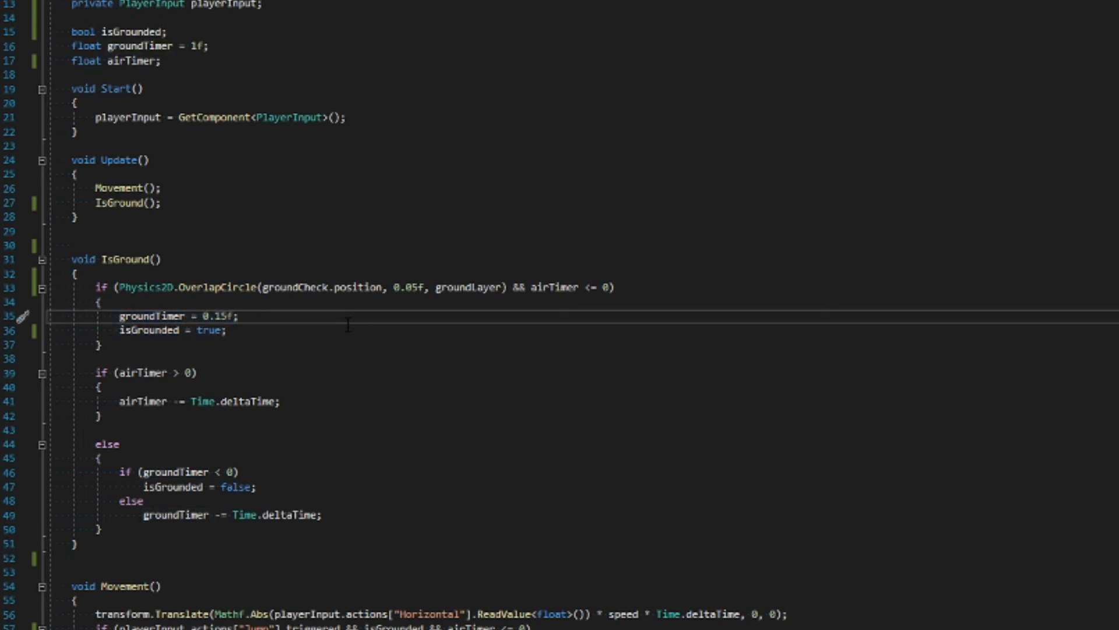
left_click_drag(510, 286, 593, 288)
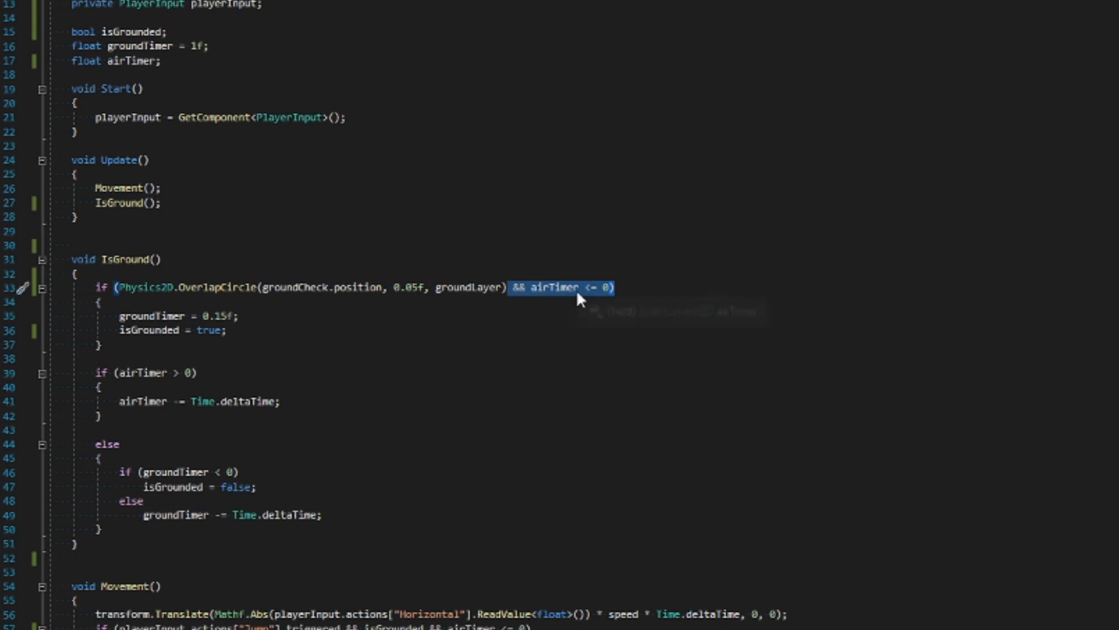
left_click(528, 304)
left_click_drag(95, 373, 104, 417)
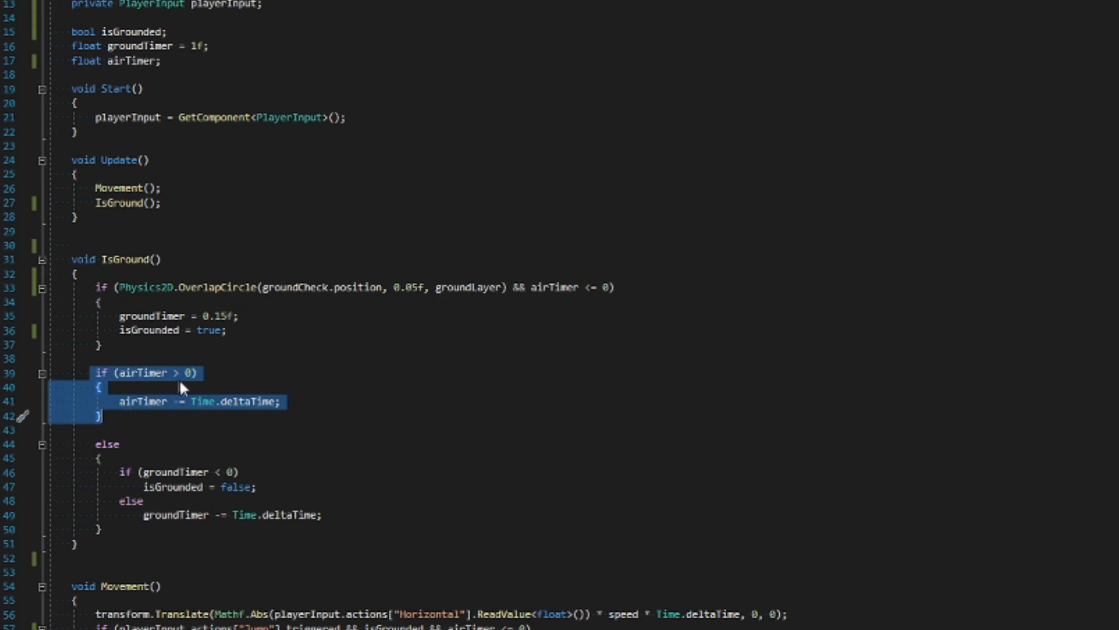
left_click_drag(94, 444, 240, 540)
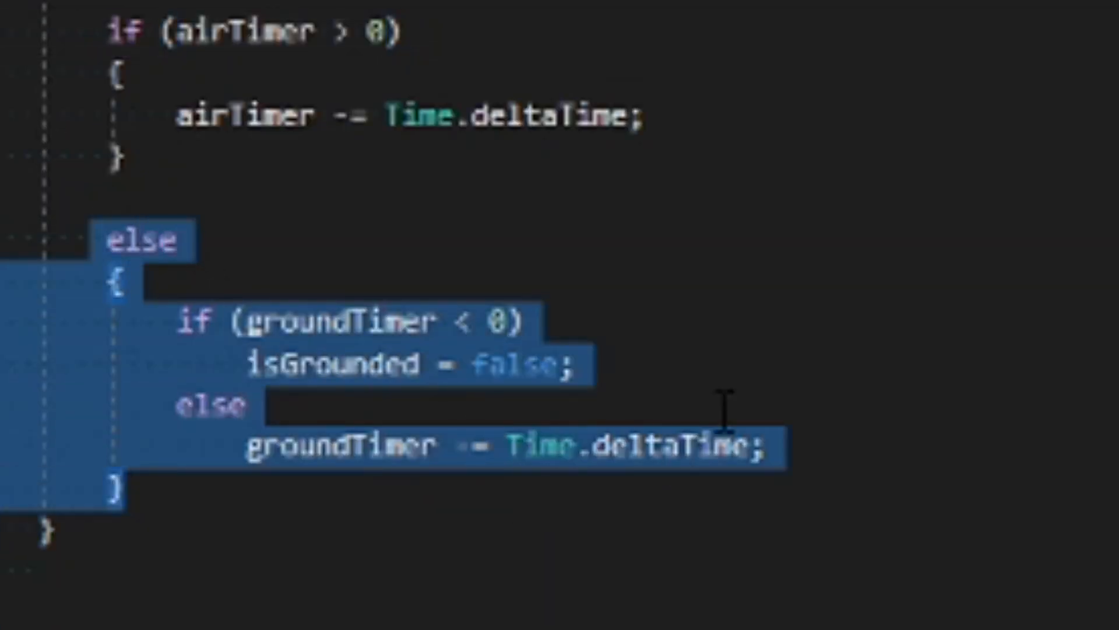
left_click(725, 404)
left_click(180, 322)
left_click_drag(179, 322, 602, 379)
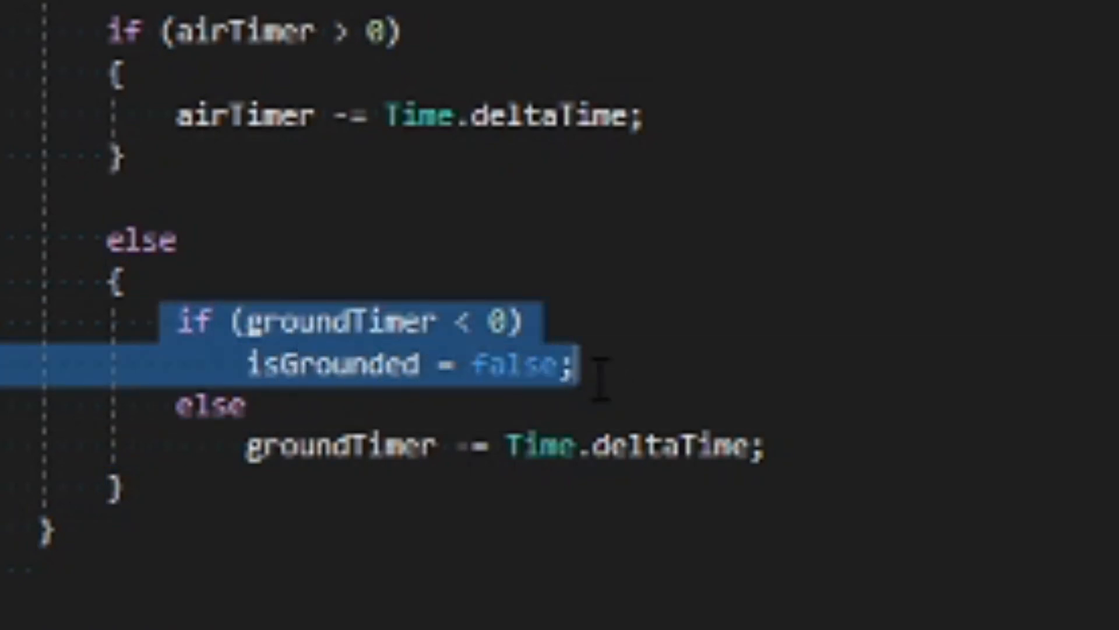
mouse_move(178, 405)
left_mouse_down()
mouse_move(725, 475)
mouse_move(784, 463)
mouse_move(507, 399)
left_mouse_up()
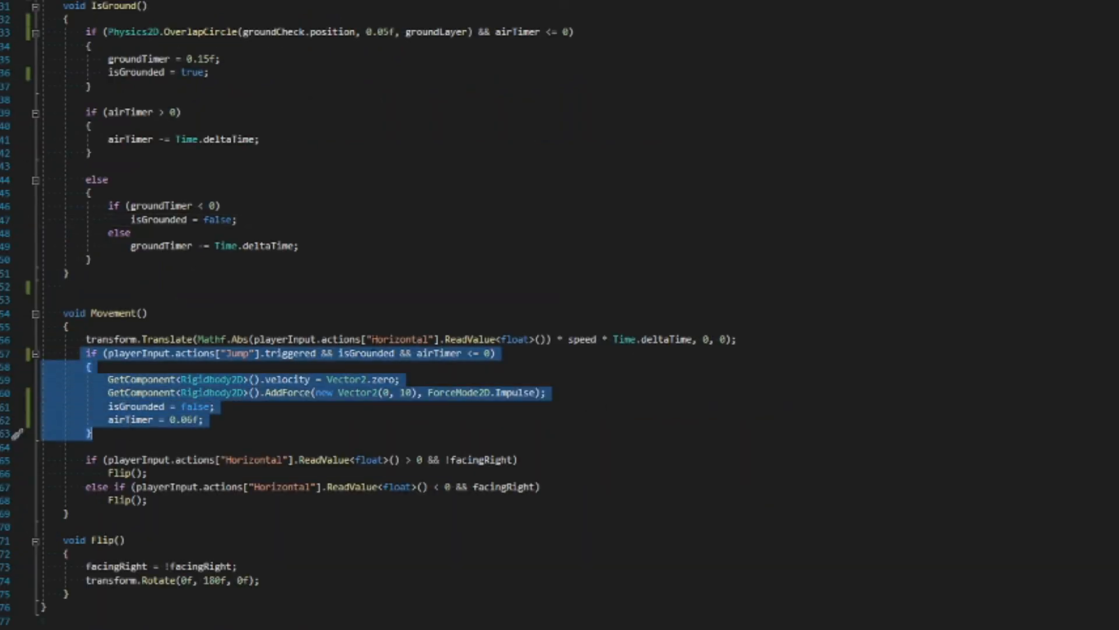
left_click_drag(319, 353, 491, 353)
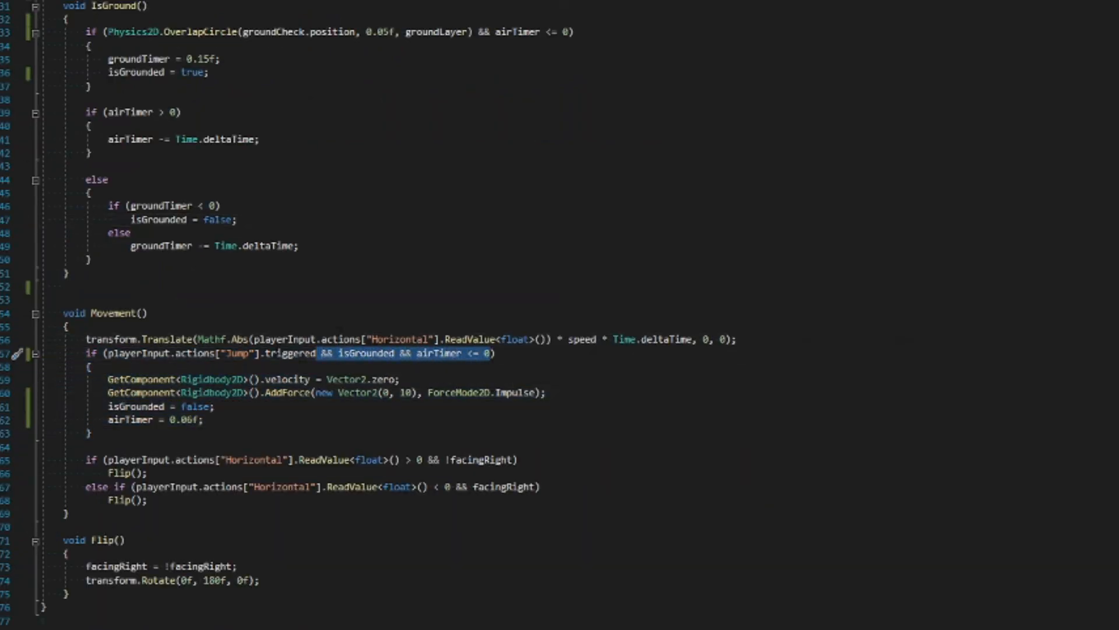
left_click_drag(107, 406, 221, 425)
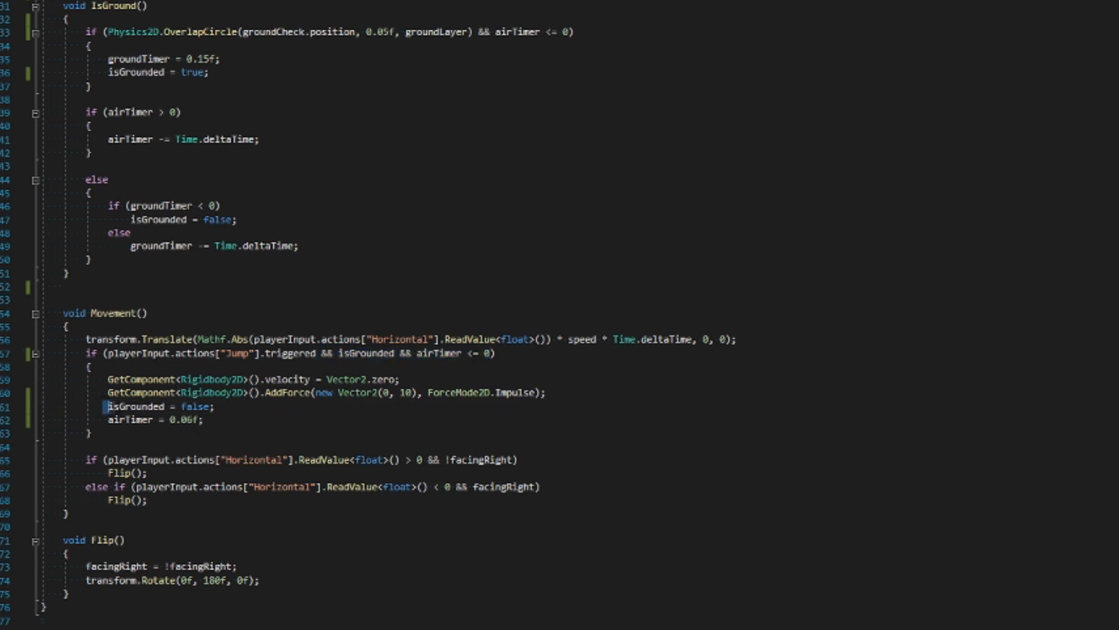